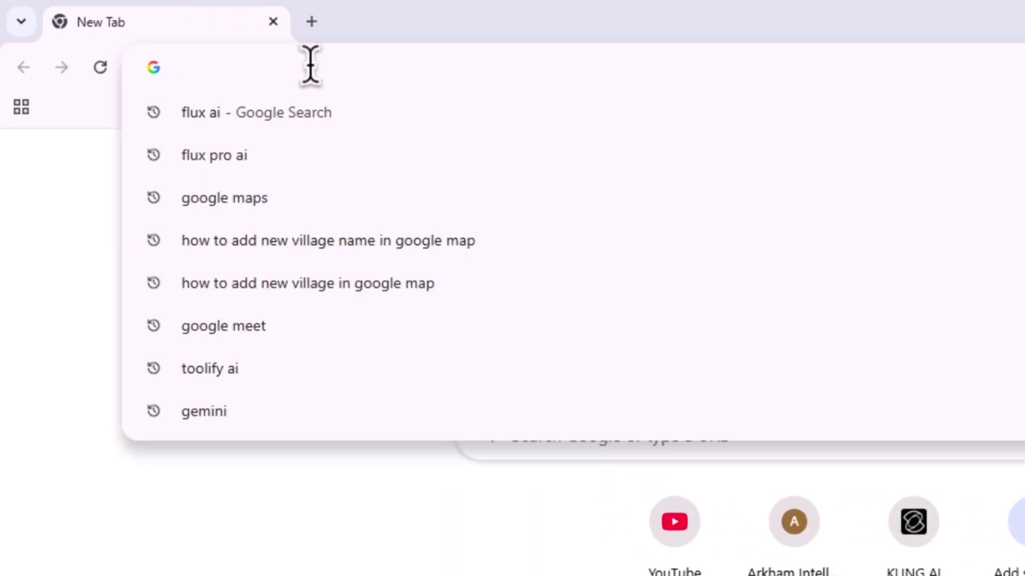
Step: Load bfl.ai in Chrome, arriving at the FLUX.1 Kontext model page
text(bfl.ai)
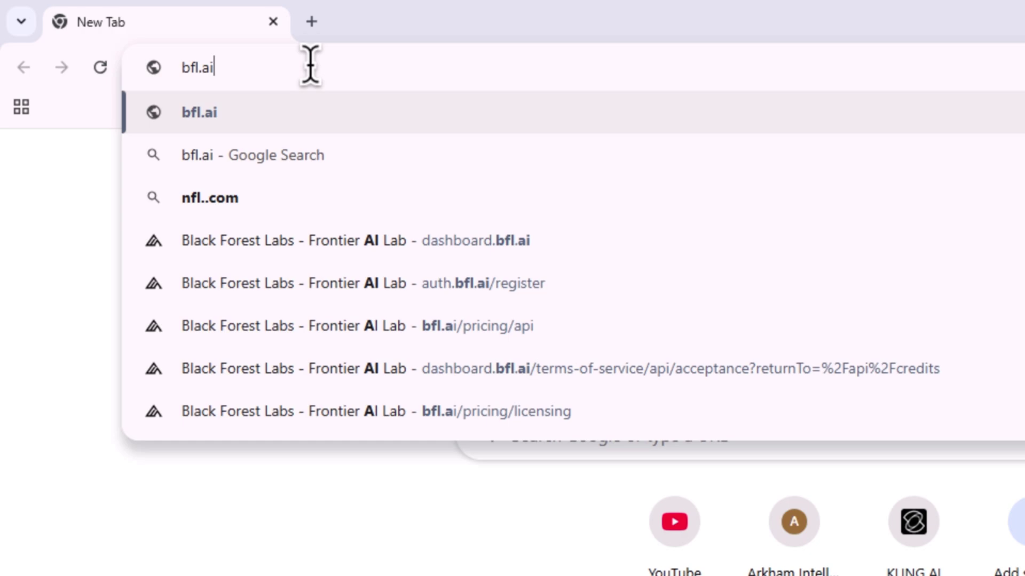
key(Return)
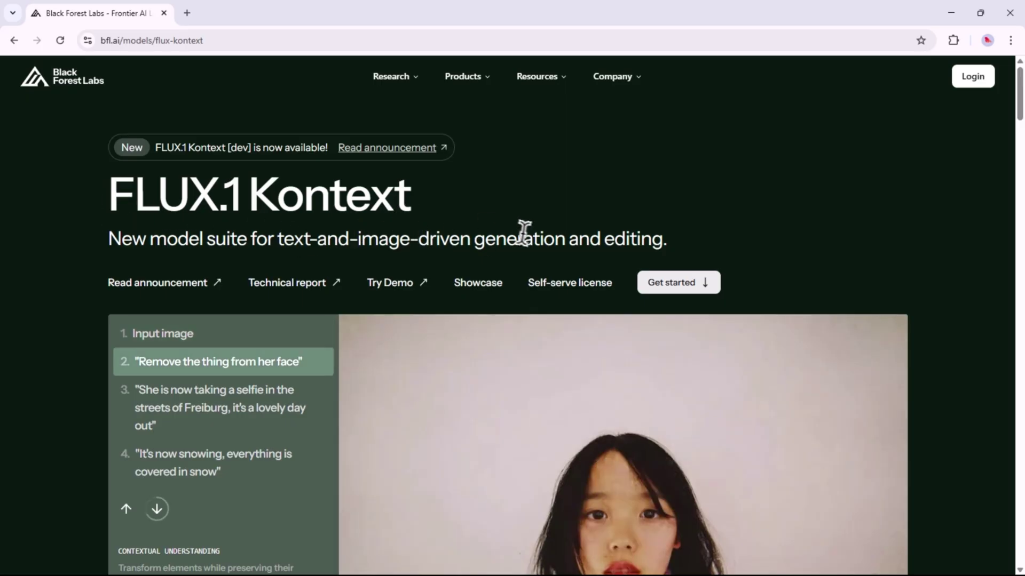
Step: Step through the Kontext showcase: snowflake input, face cleanup, and Freiburg street selfie
scroll(549, 239, down, 4)
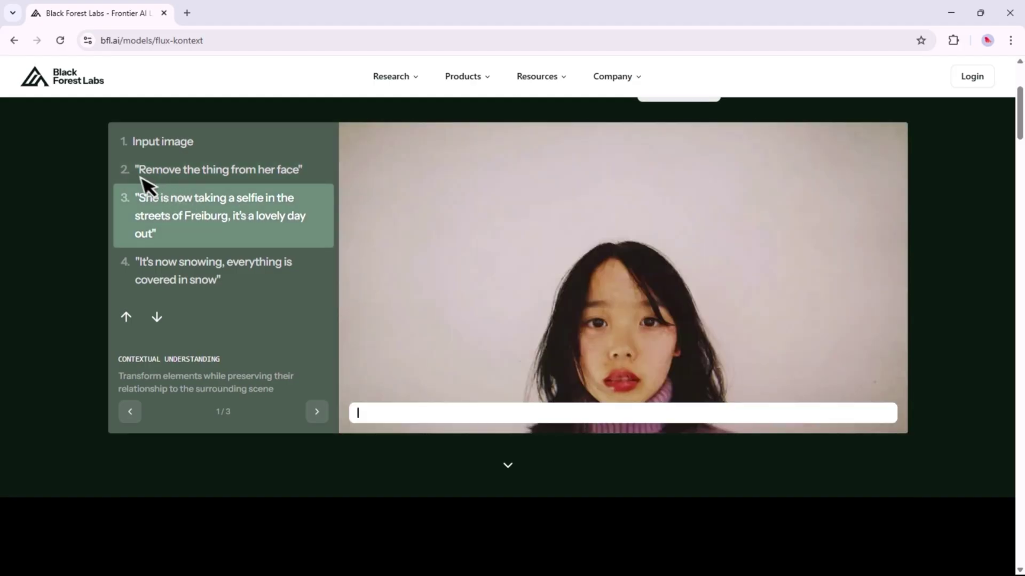
click(134, 142)
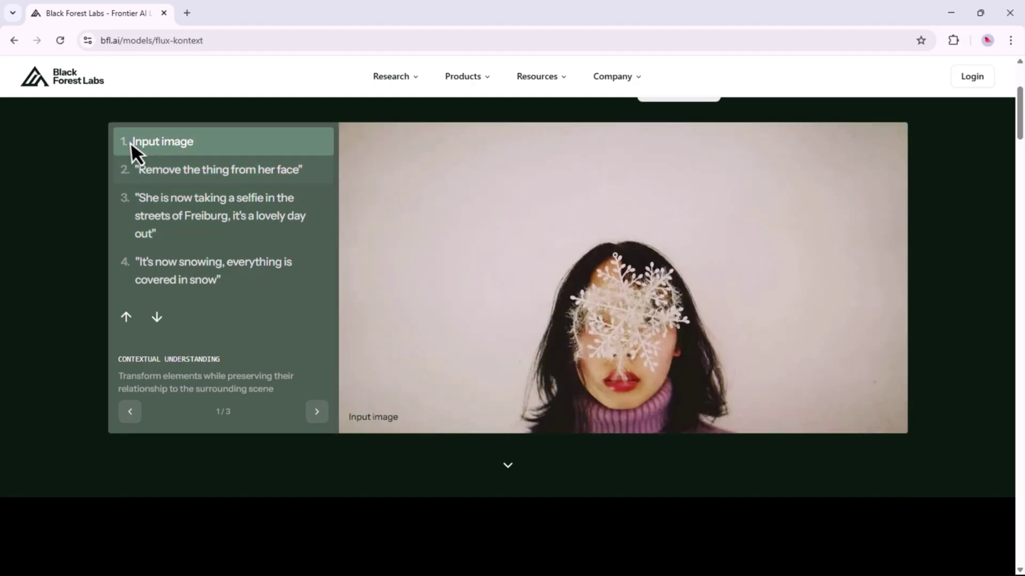
click(147, 173)
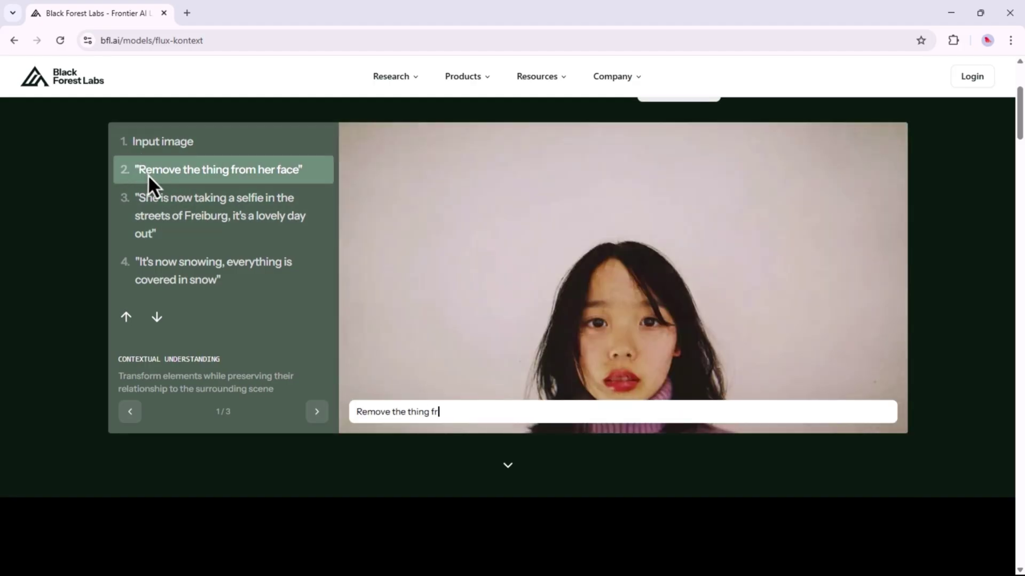
click(154, 187)
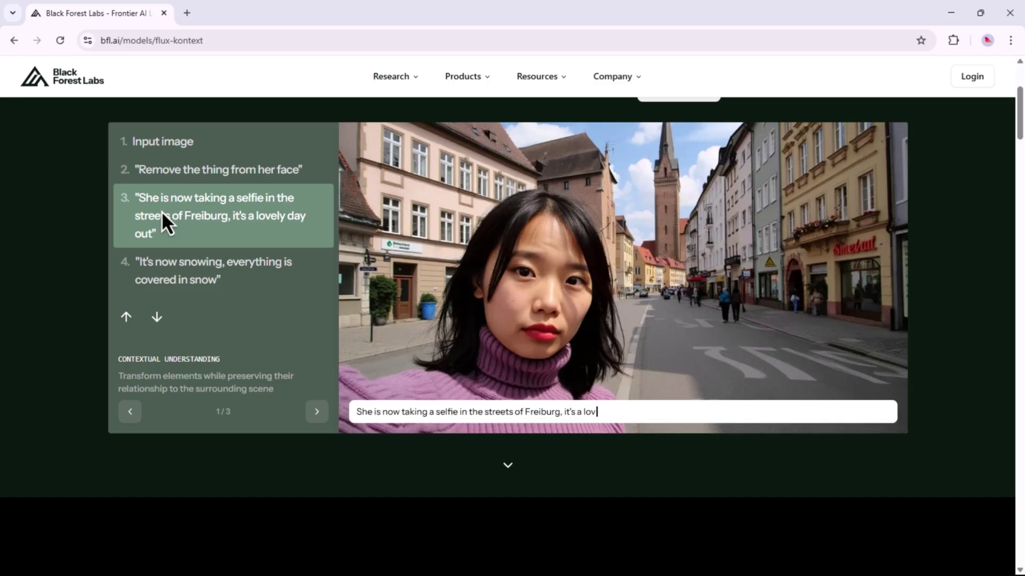
scroll(165, 244, up, 10)
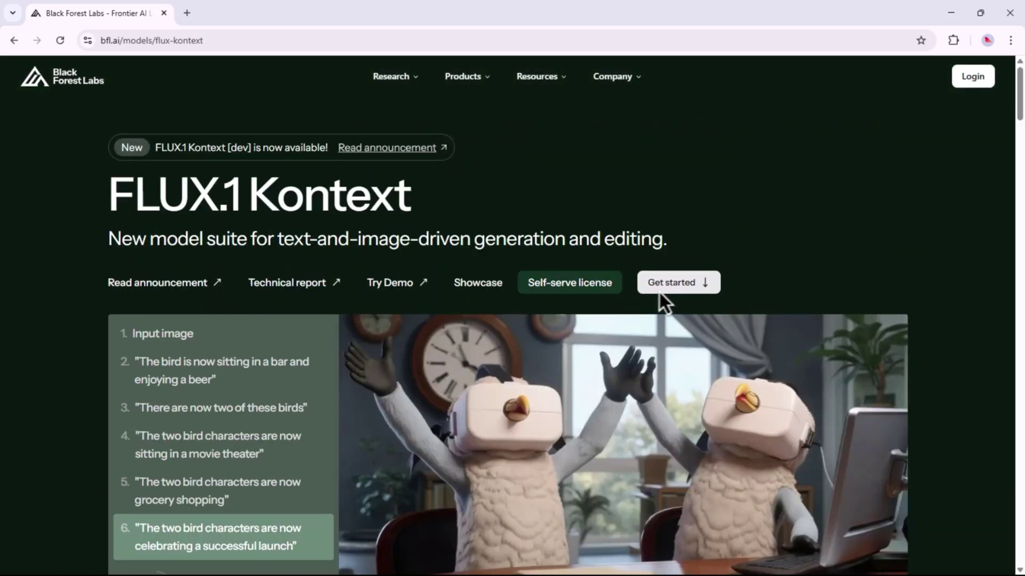
Step: Jump to Get started and review the FLUX.1 Kontext [max] and other model cards
click(681, 296)
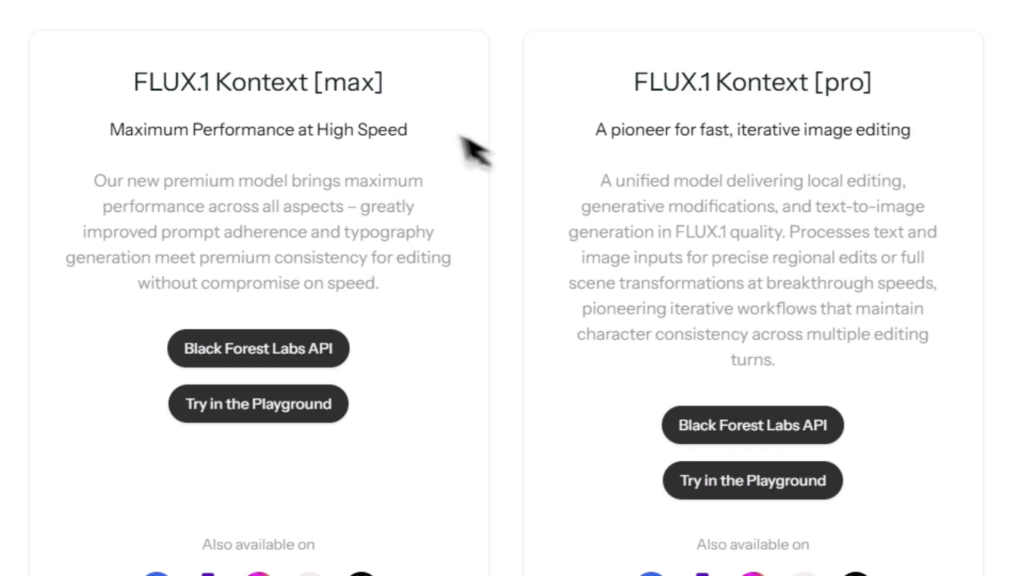
drag(107, 131, 215, 129)
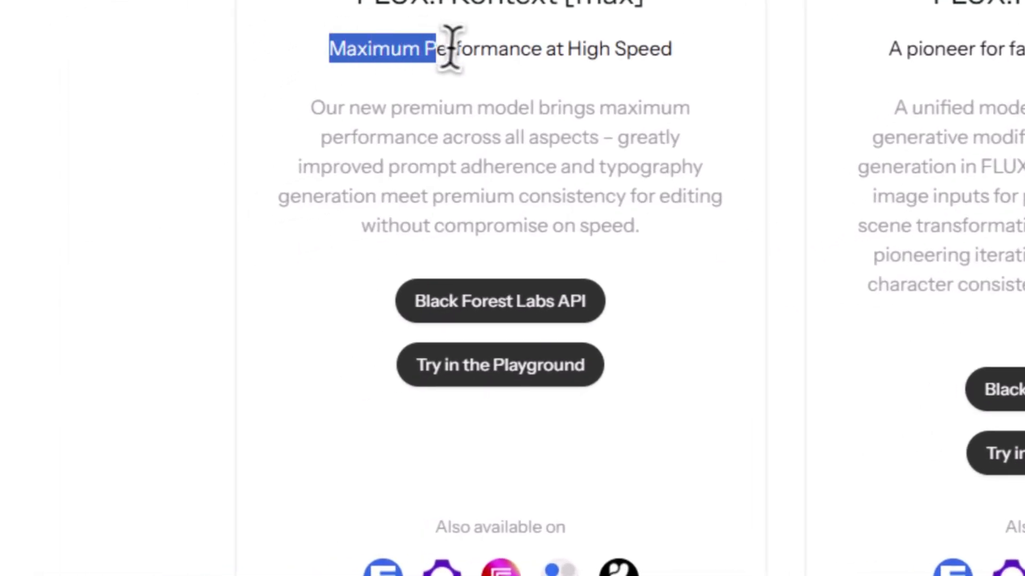
drag(450, 47, 553, 53)
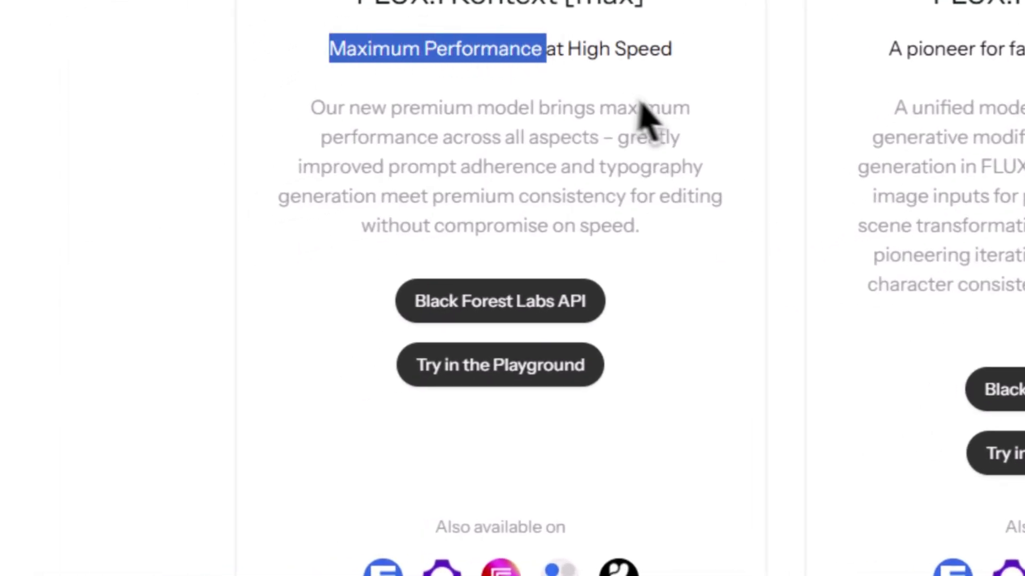
click(648, 88)
scroll(755, 27, down, 5)
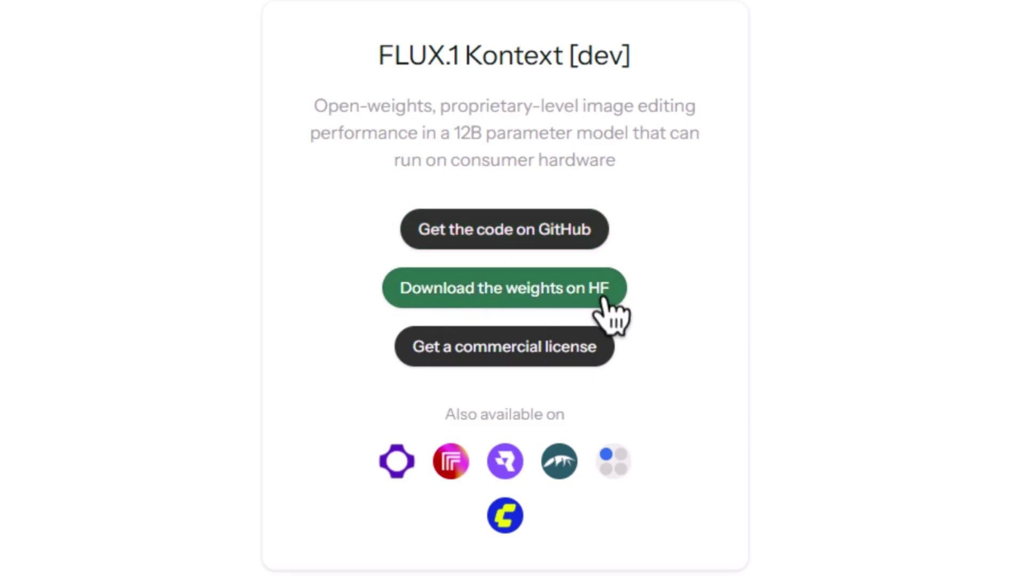
scroll(858, 203, up, 12)
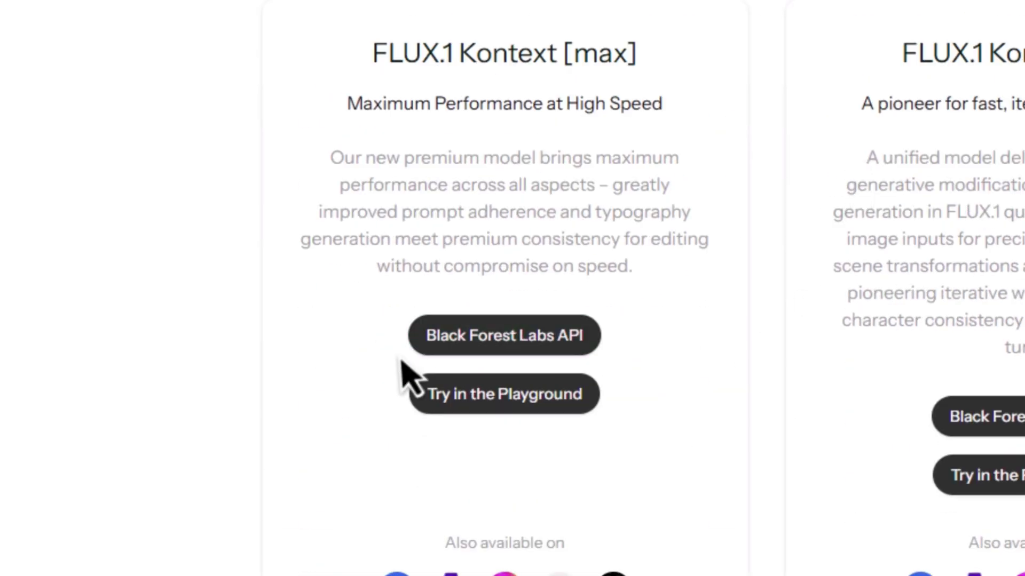
Step: Open Kontext [max] in the Playground, accept the age/terms statement, and sign in with Google
click(533, 405)
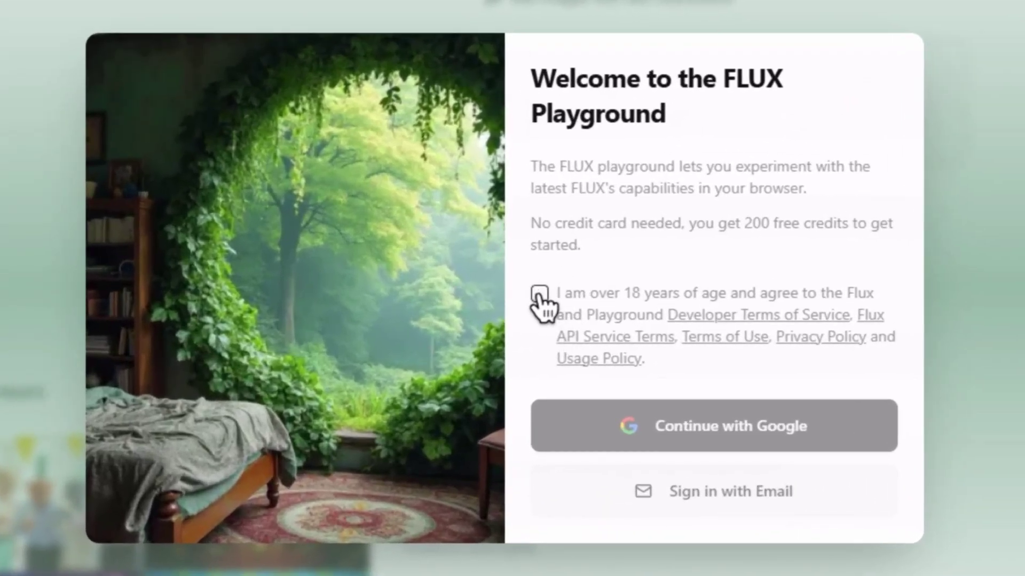
click(539, 294)
click(718, 424)
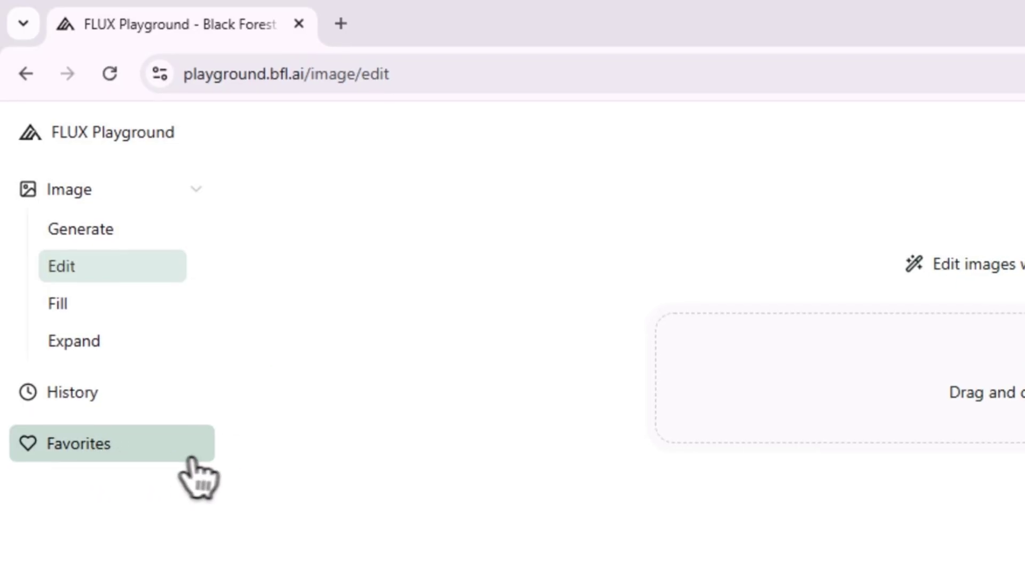
scroll(470, 373, down, 5)
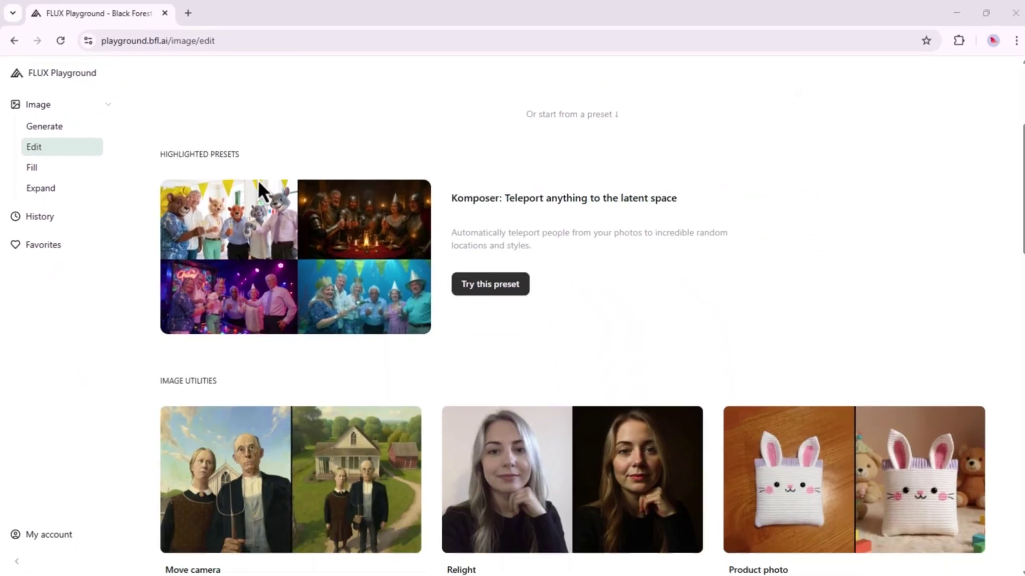
scroll(257, 179, down, 9)
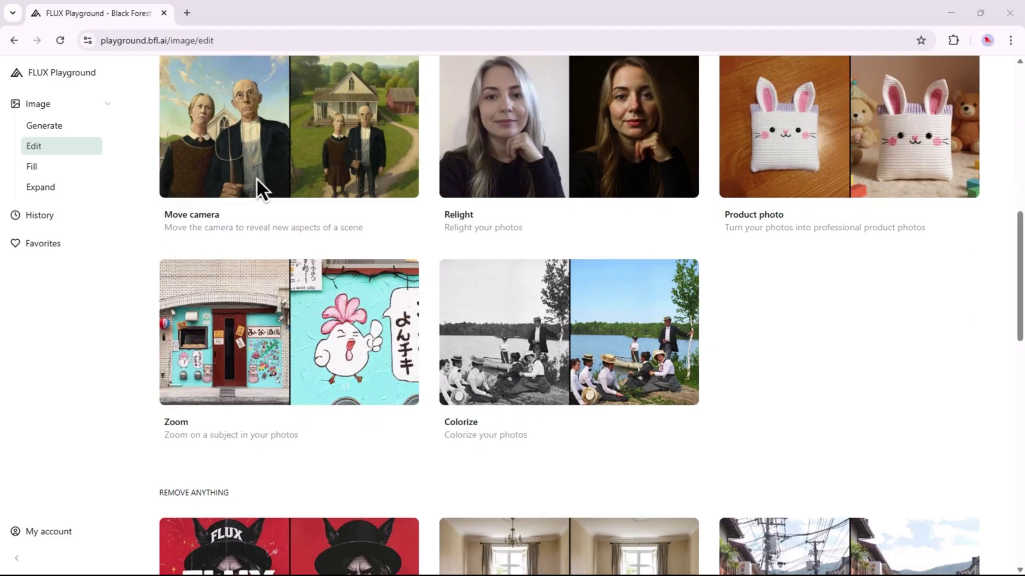
scroll(256, 178, down, 8)
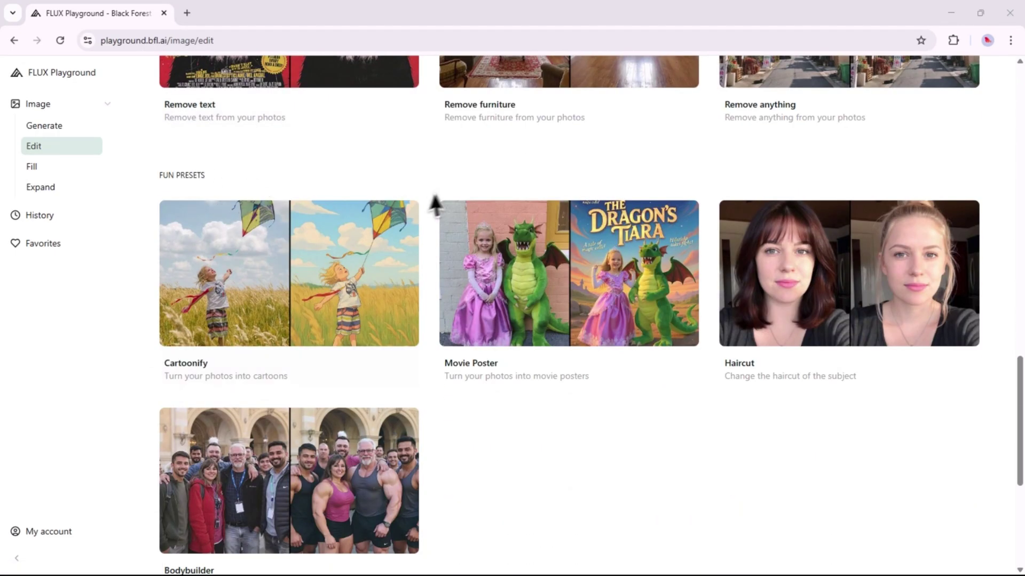
scroll(443, 211, up, 1)
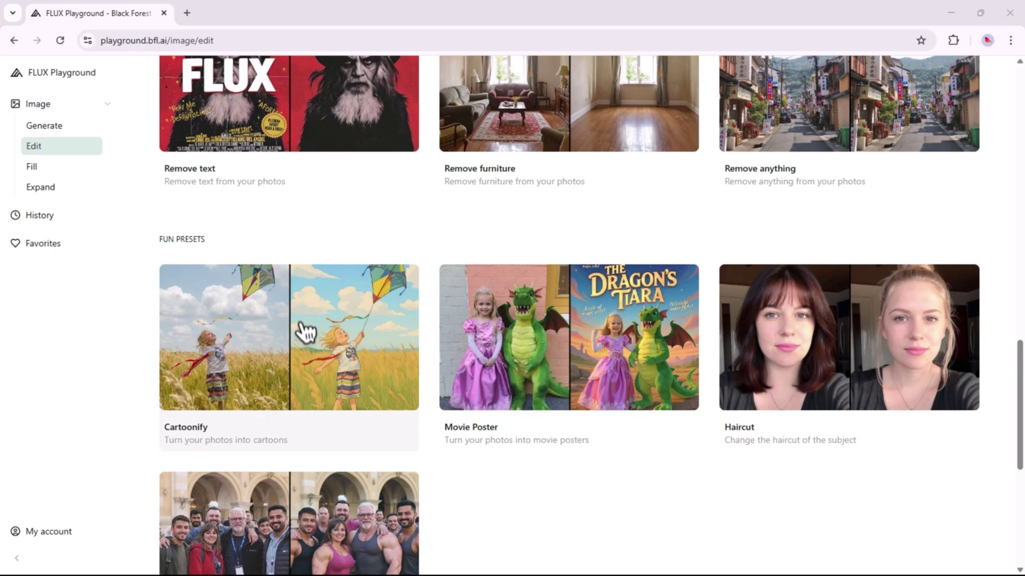
scroll(307, 315, down, 5)
scroll(422, 336, down, 2)
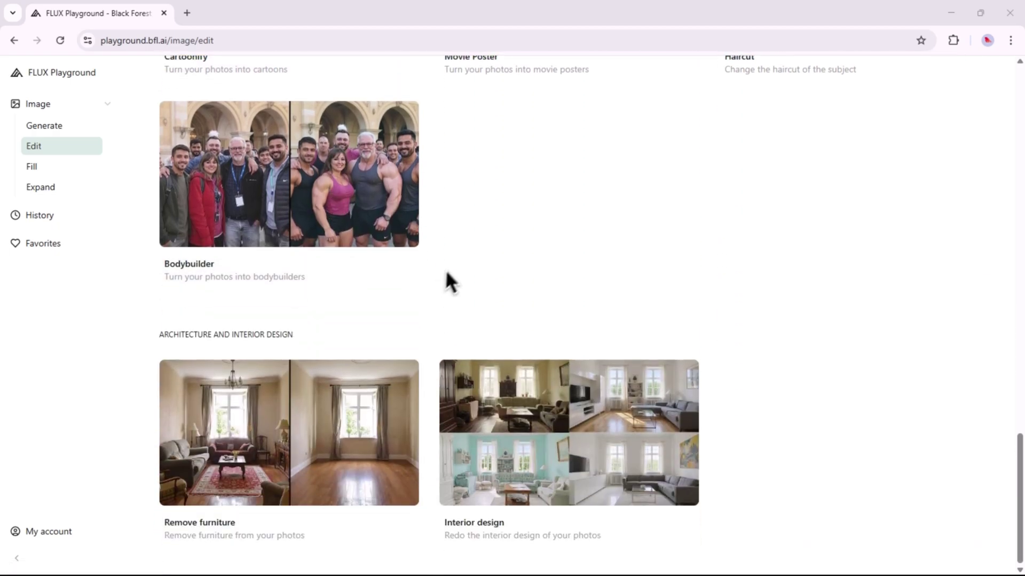
scroll(460, 251, up, 20)
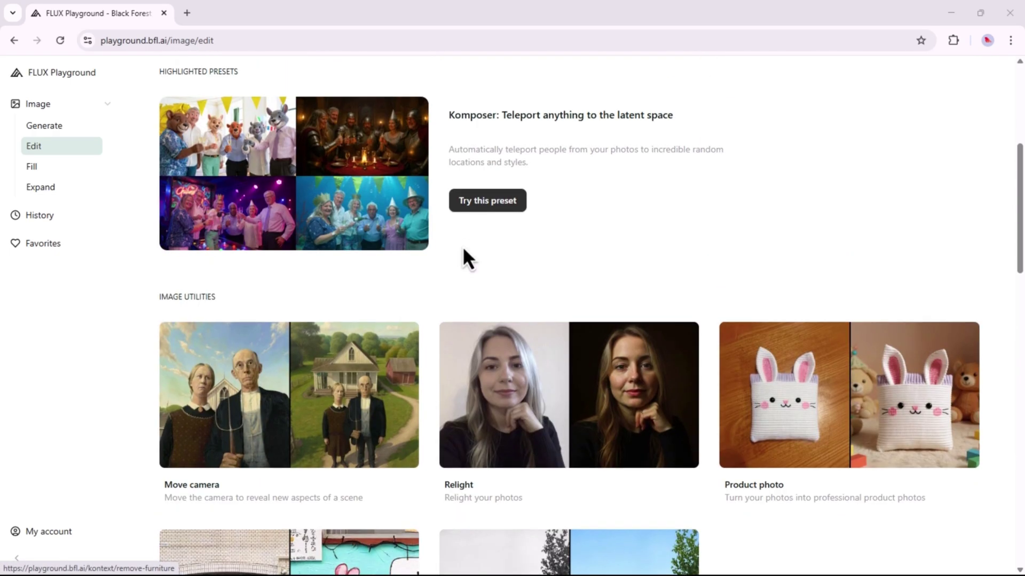
scroll(462, 247, up, 1)
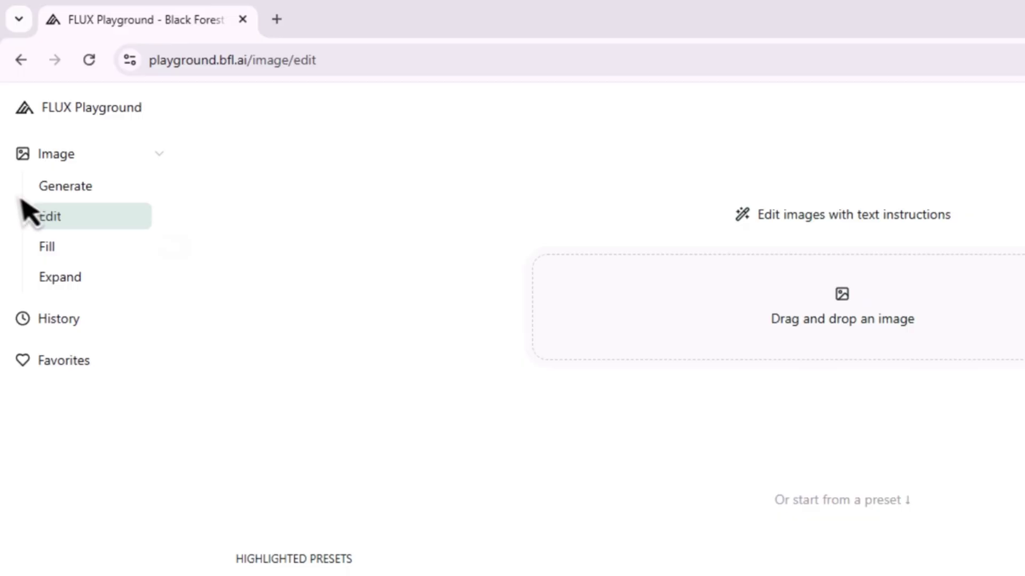
Step: Generate portraits of a 29-year-old woman in a sunny park from a pasted prompt on FLUX.1 Kontext [pro]
click(88, 213)
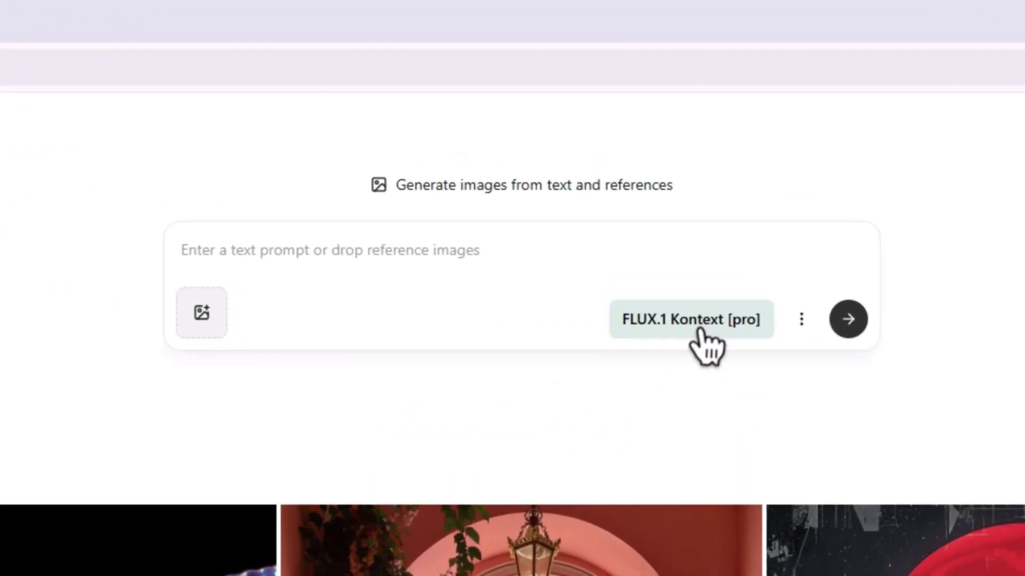
click(703, 342)
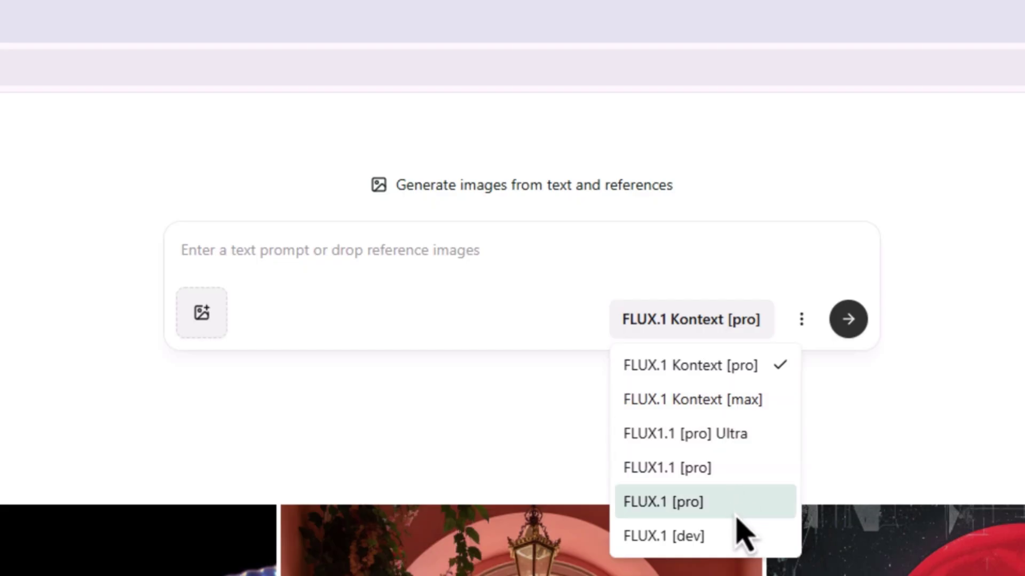
click(392, 459)
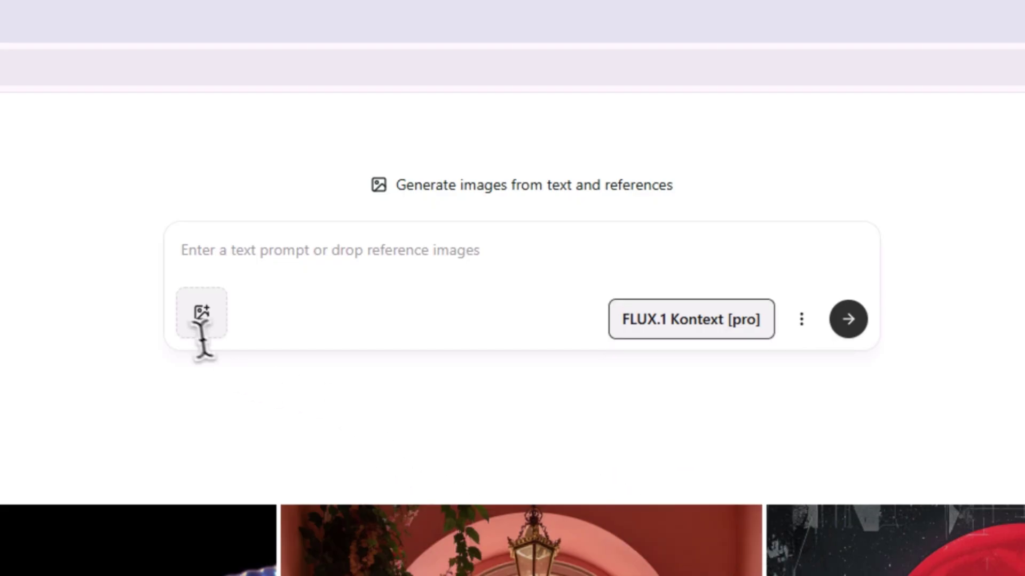
click(277, 265)
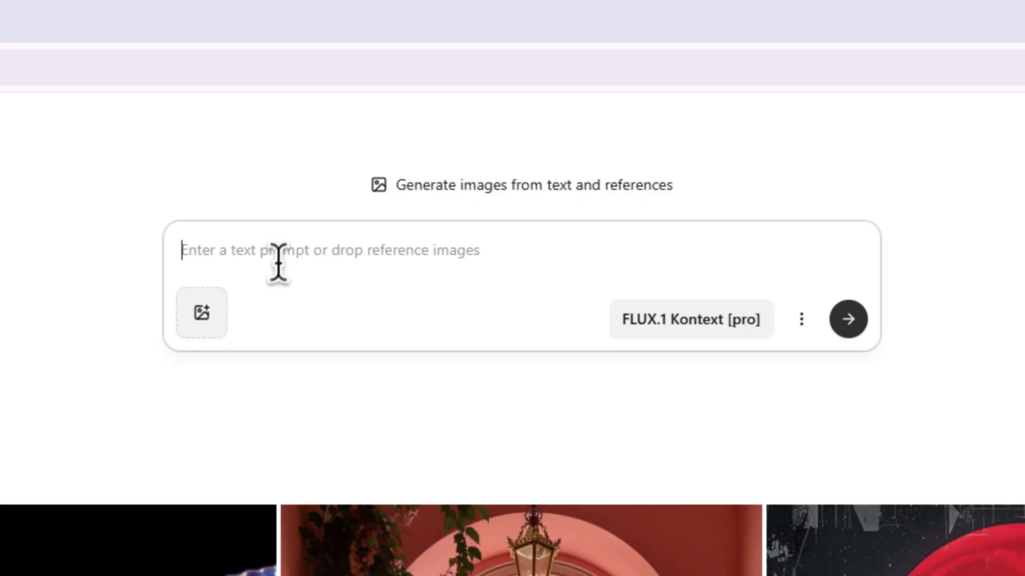
right_click(278, 264)
click(310, 508)
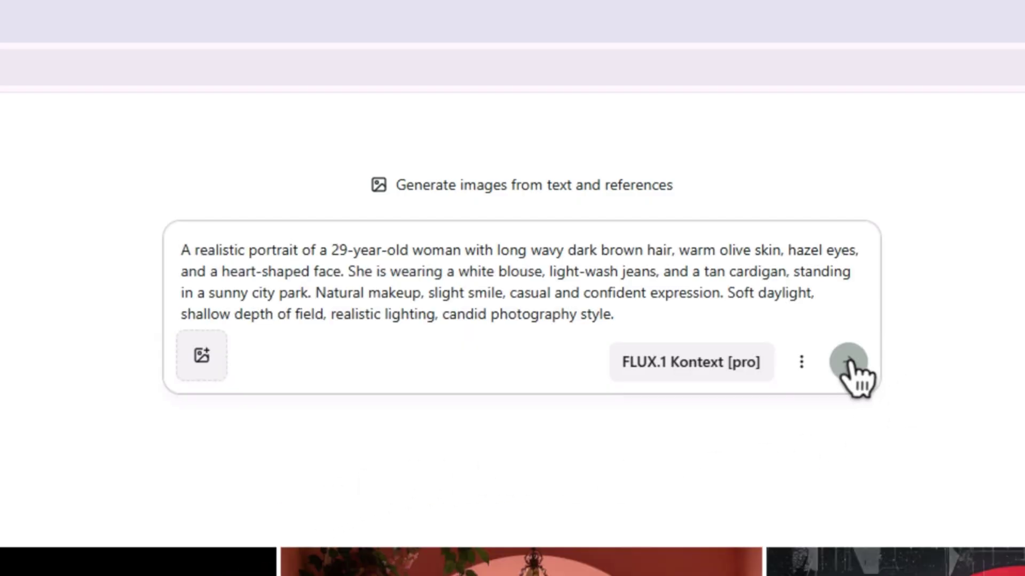
click(849, 362)
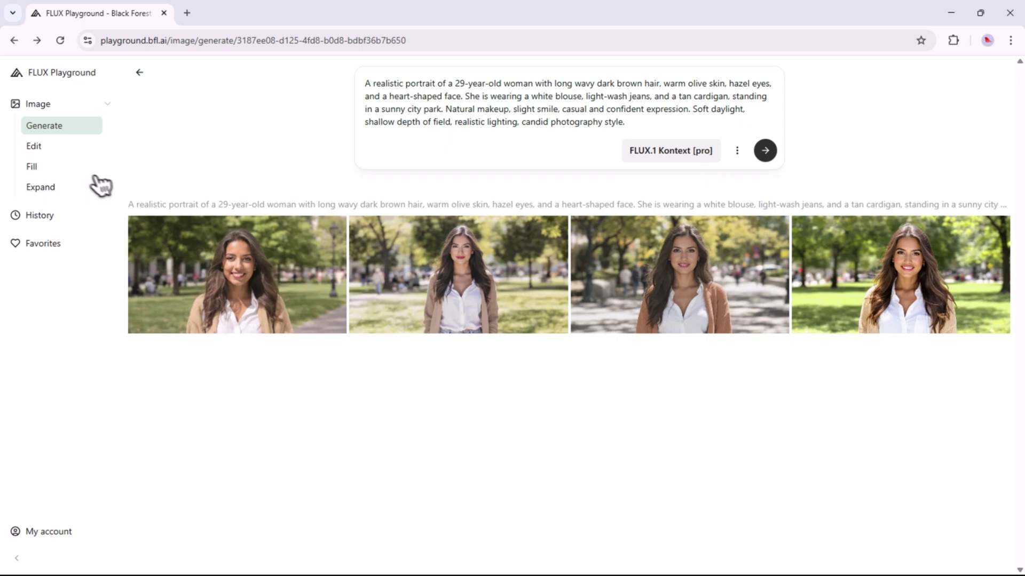
Step: Download the first smiling park portrait at full size, then return to the results
mouse_move(265, 316)
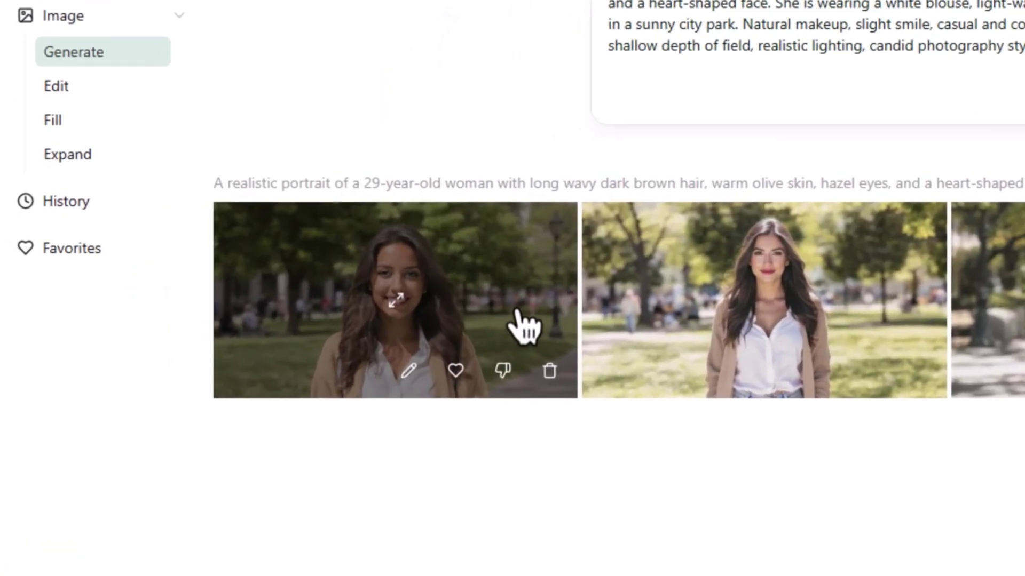
click(518, 312)
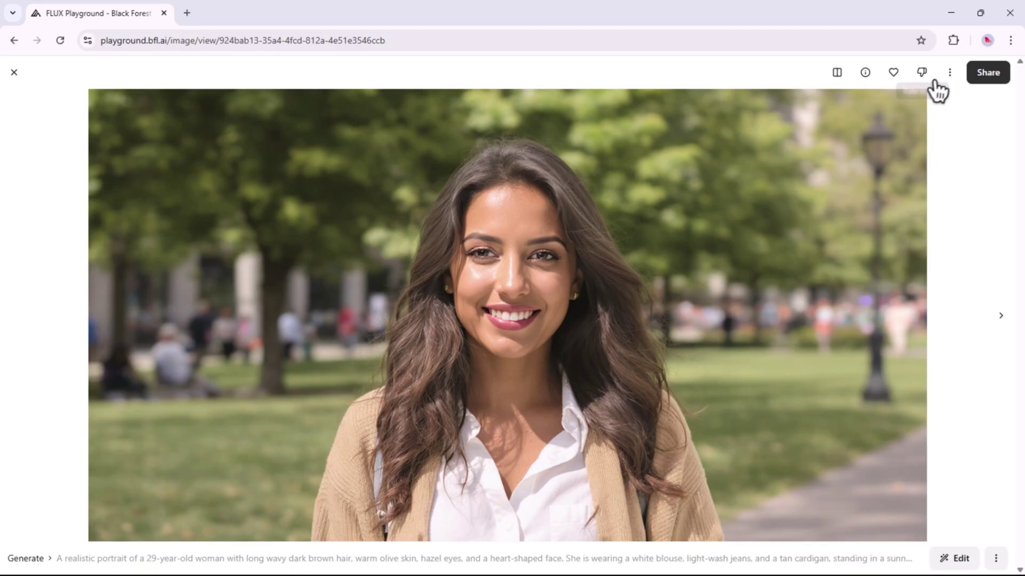
click(950, 72)
click(944, 103)
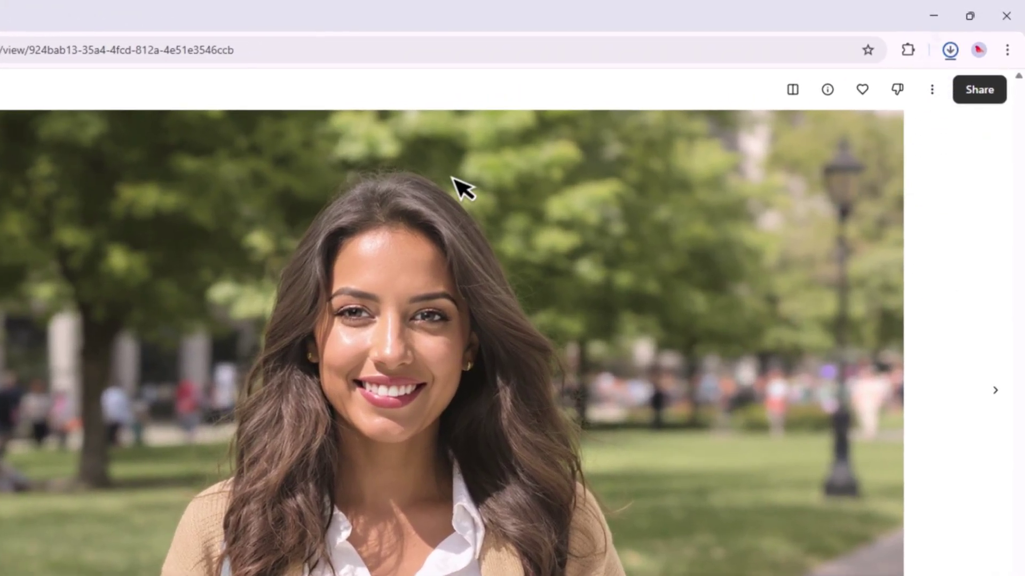
key(alt+Left)
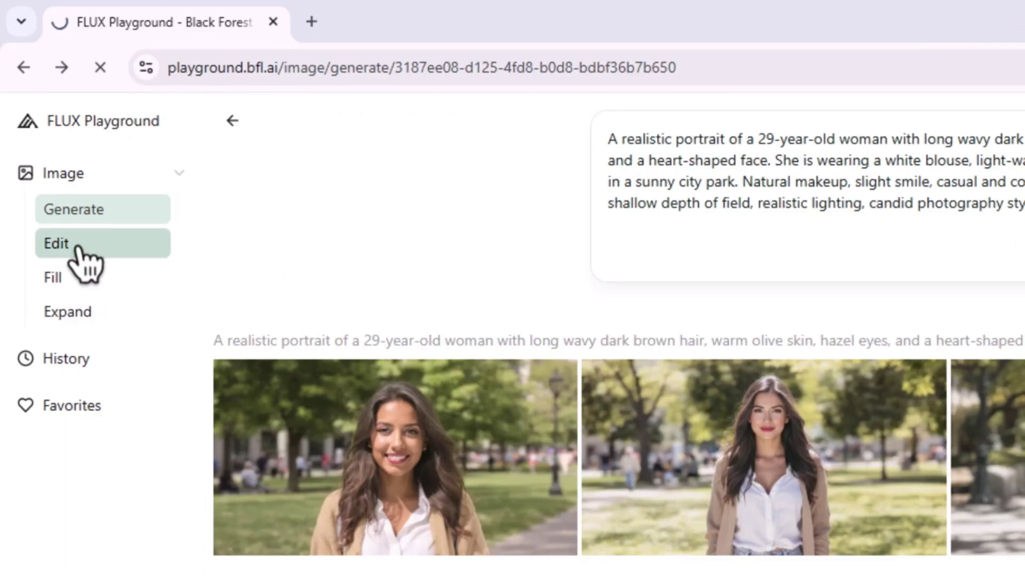
Step: Upload the downloaded portrait to Edit and prompt 'zoom out to reveal more scene'
click(79, 247)
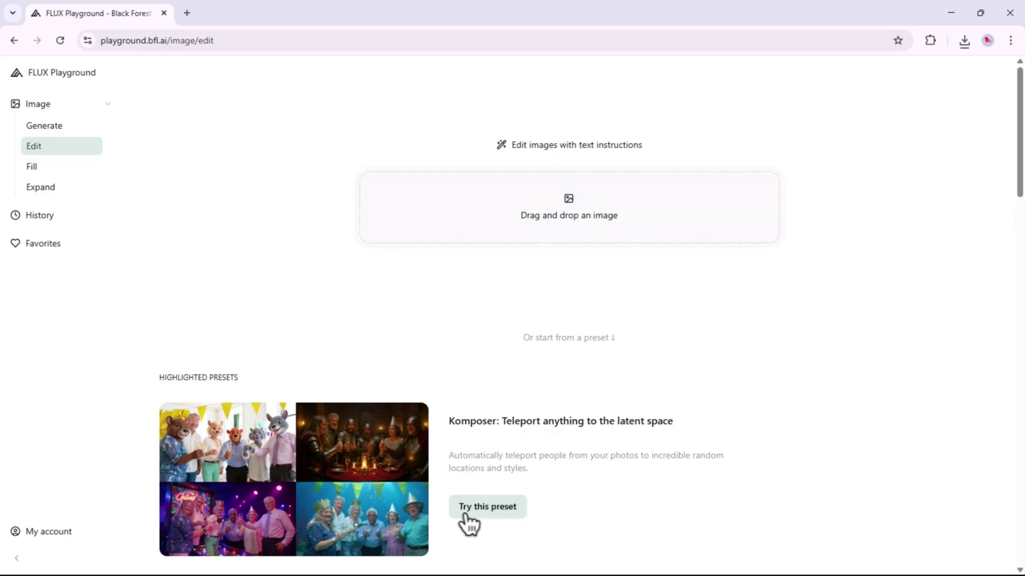
click(530, 231)
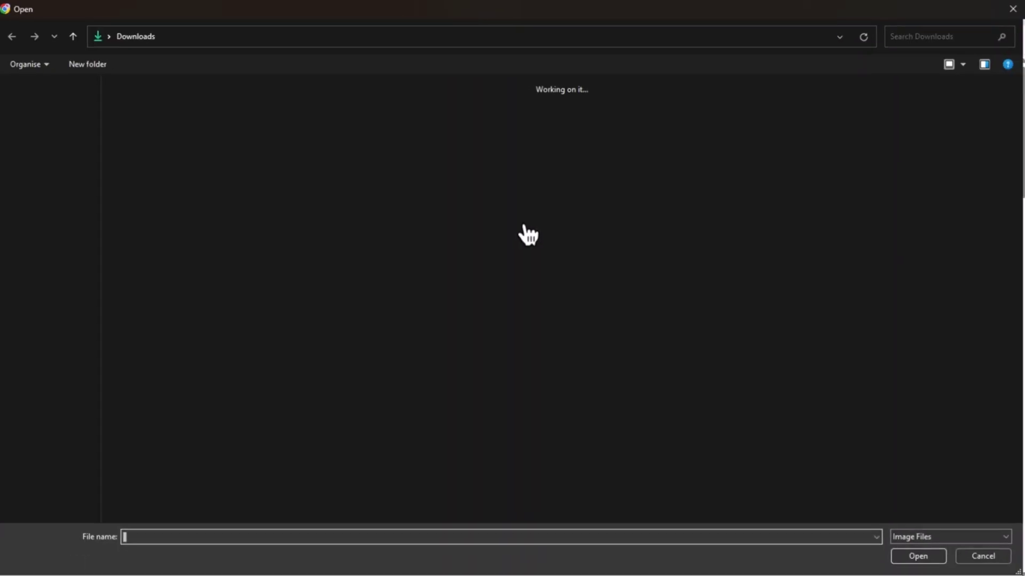
click(129, 152)
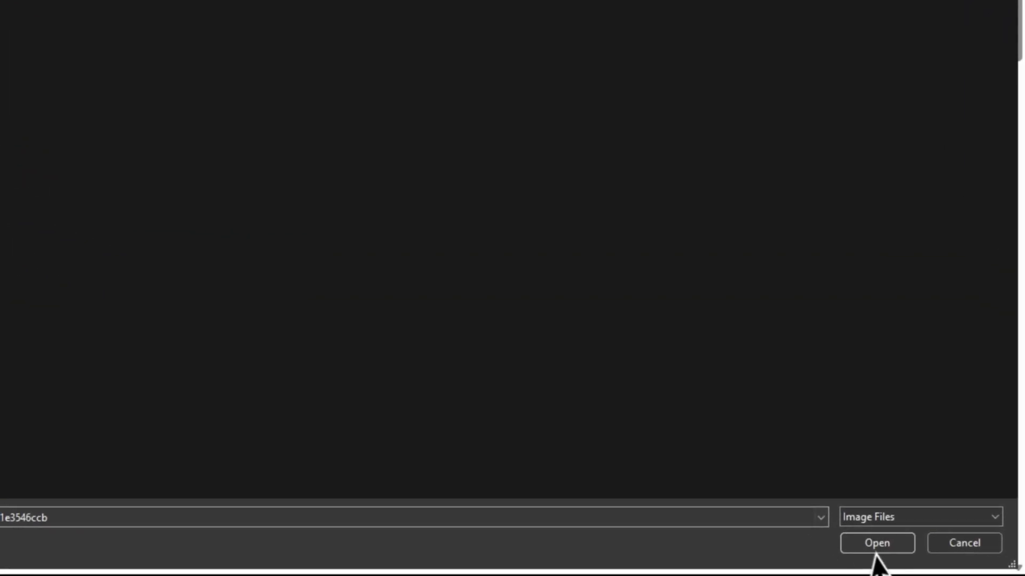
click(876, 553)
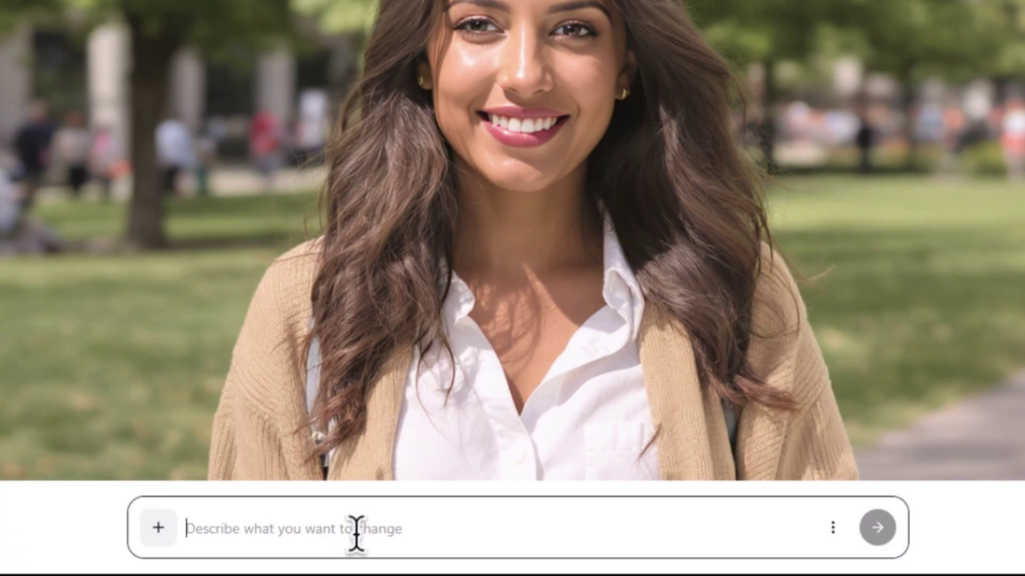
text(zoom out)
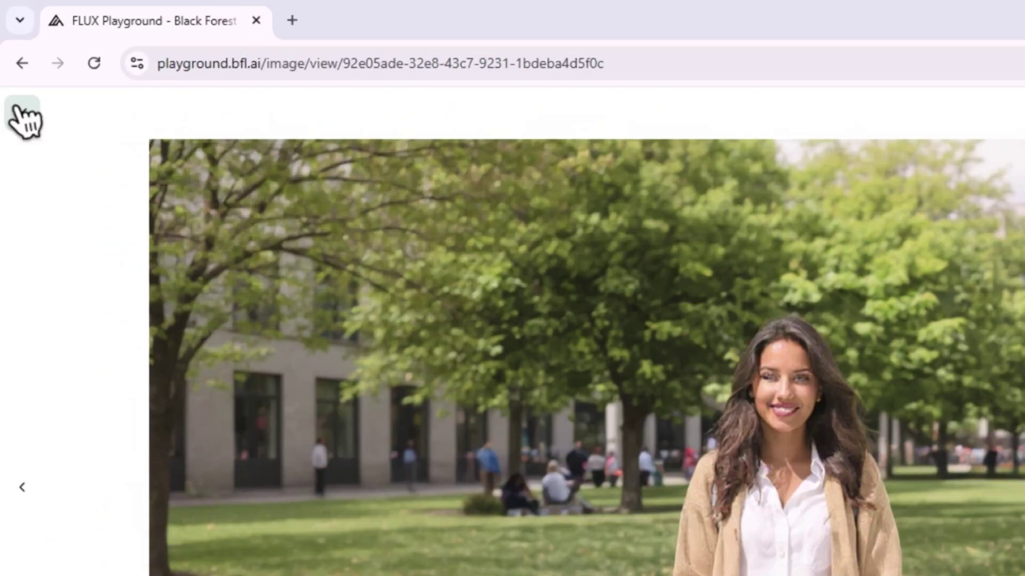
Step: Edit a zoomed-out result with 'change shirt color to black and also add cow boy hat' and view it
click(14, 72)
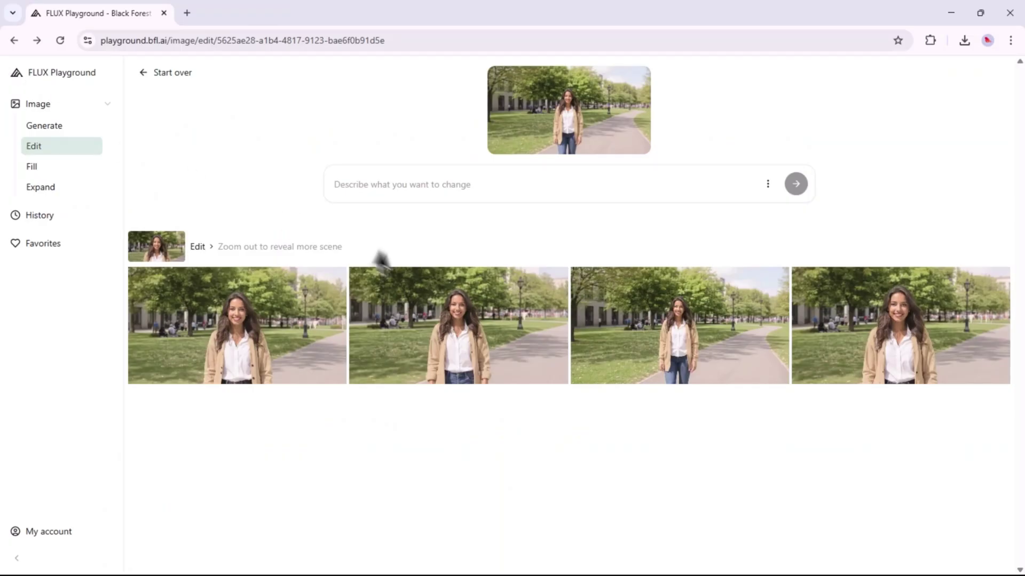
mouse_move(710, 350)
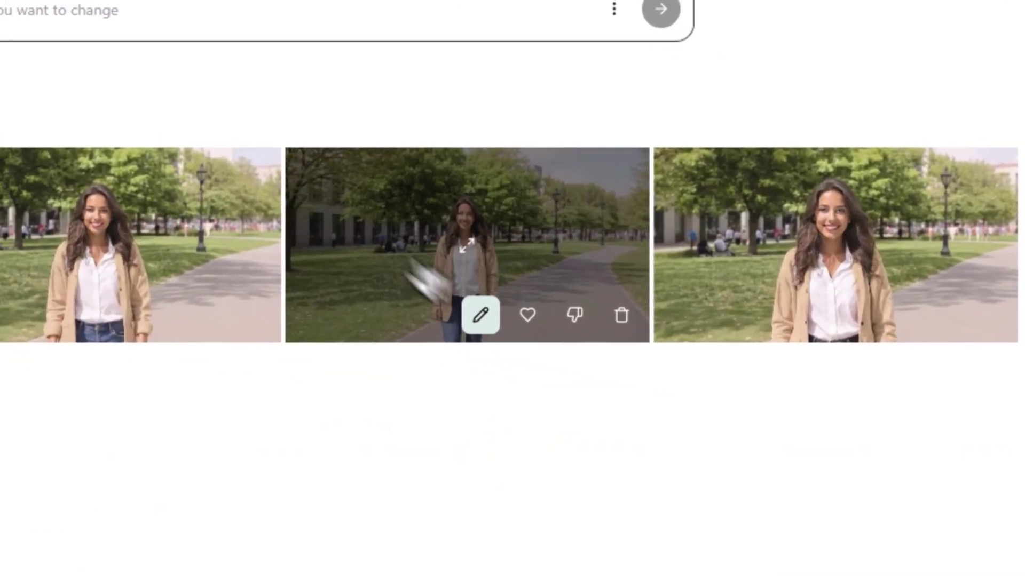
click(481, 315)
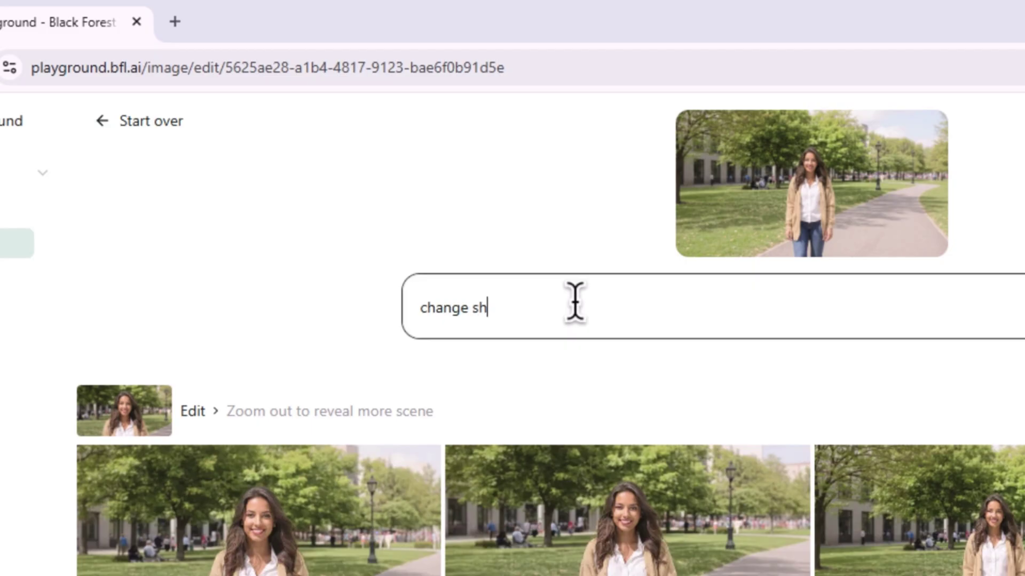
text(r to black and also add cow boy hat)
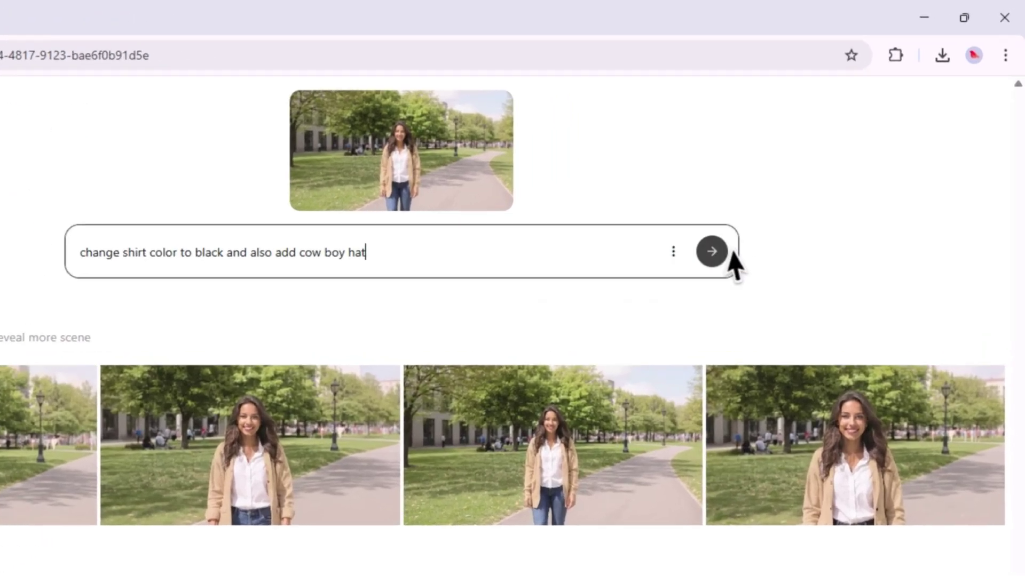
click(796, 184)
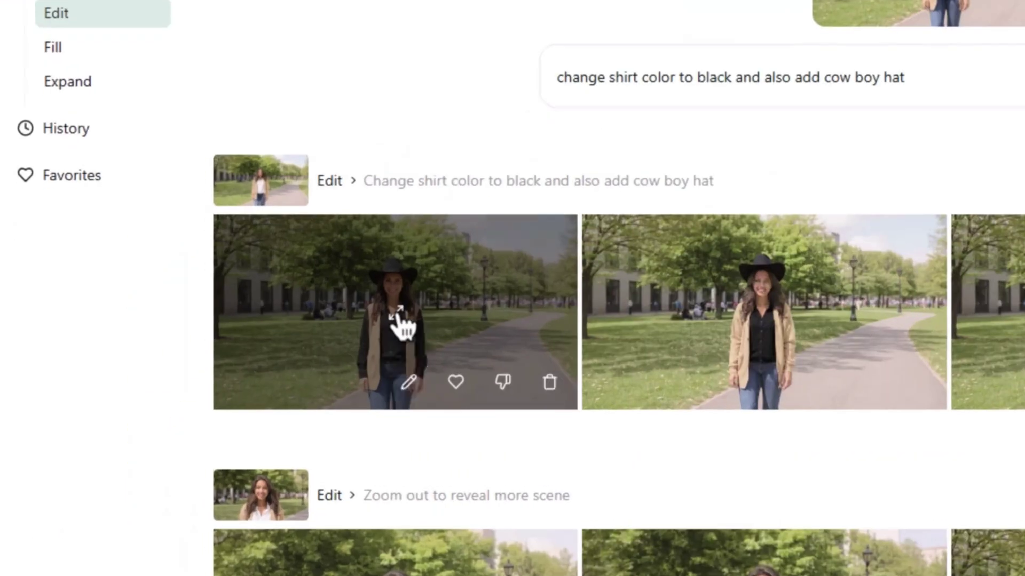
click(242, 336)
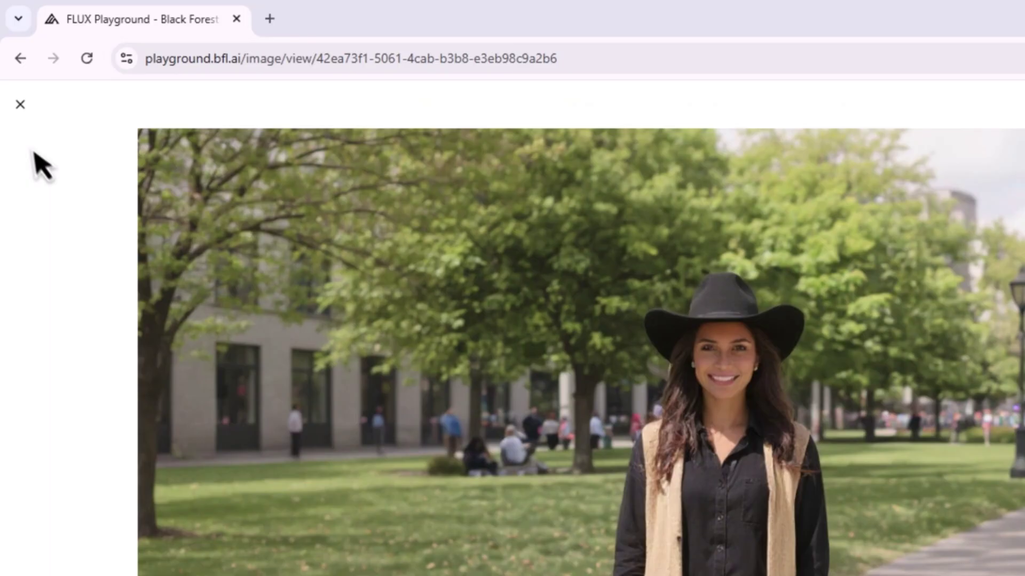
Step: Edit the first cowboy-hat result with the prompt 'add a 80s bmw cat at a far distance'
click(14, 72)
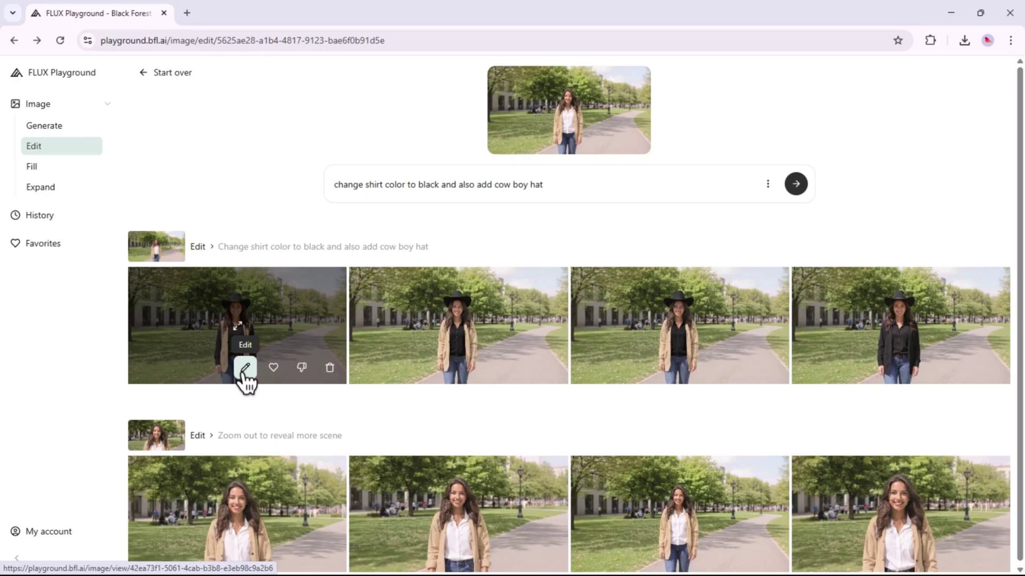
click(245, 369)
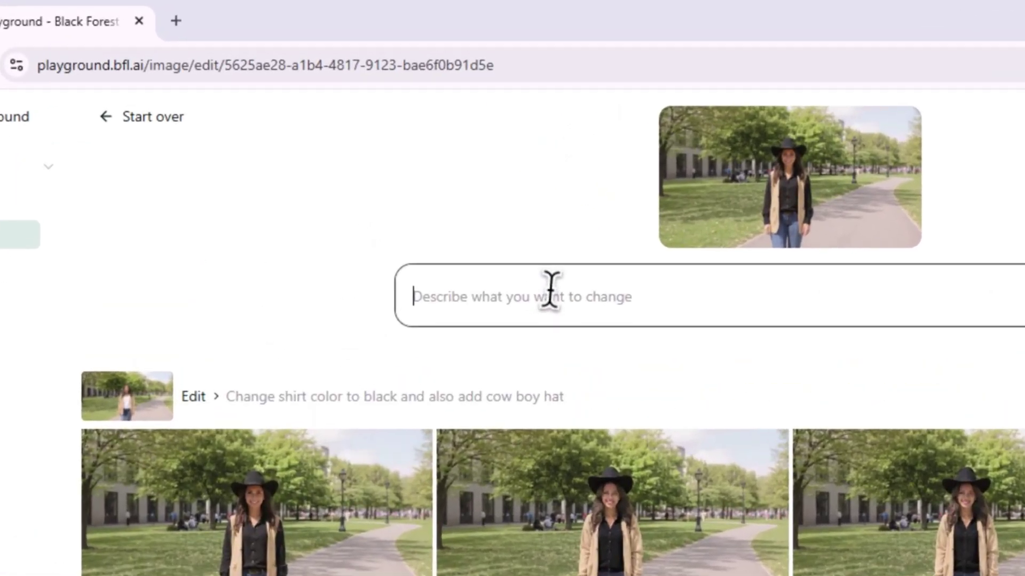
text(add a)
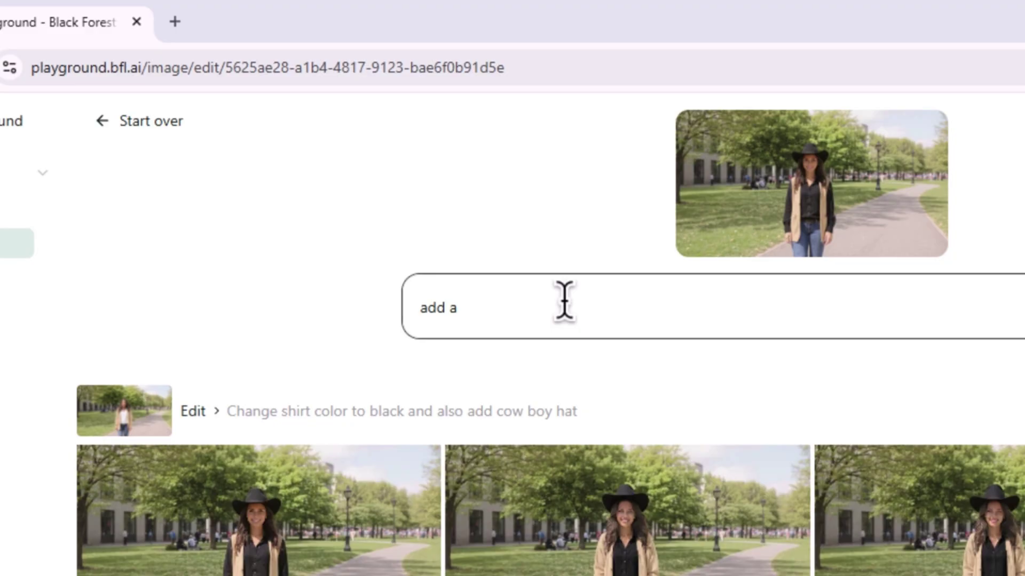
text( 80s )
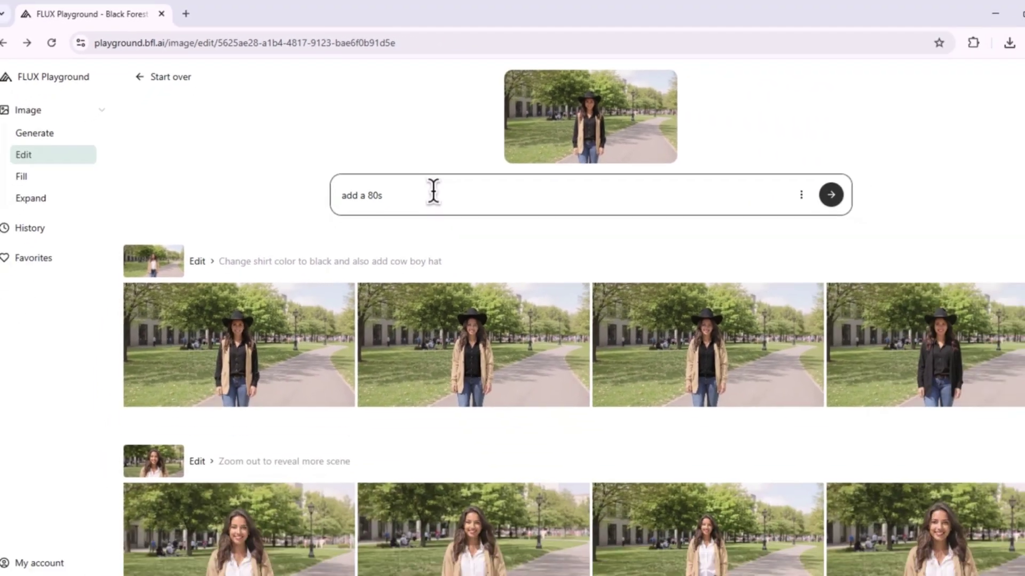
text(bmw cat at a far distance)
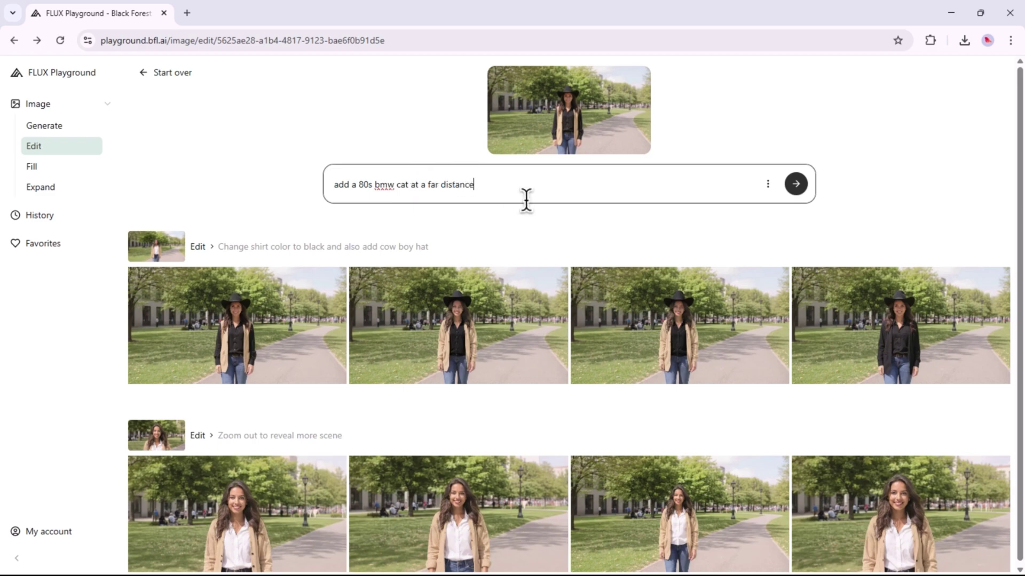
click(796, 186)
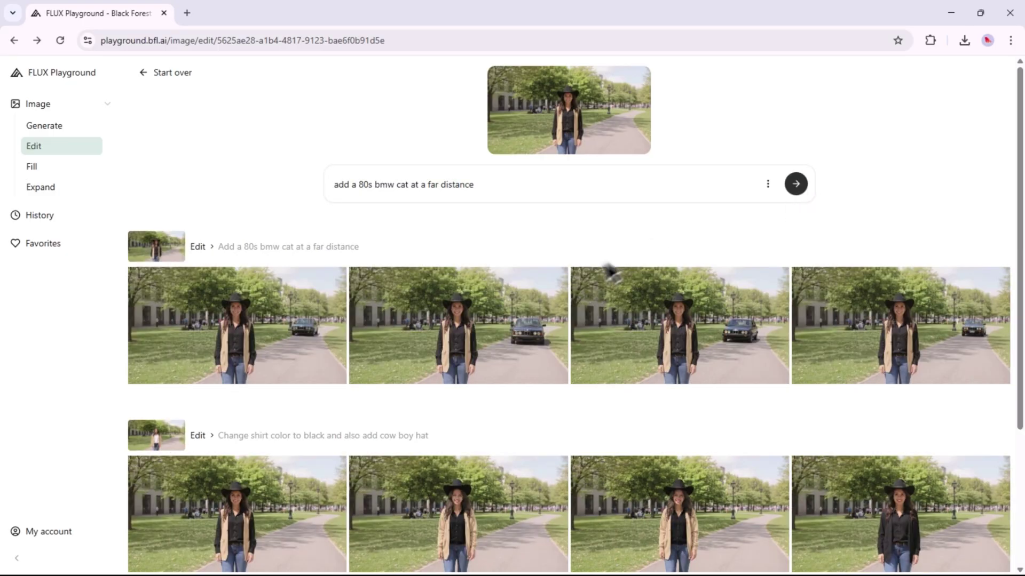
scroll(376, 355, down, 4)
Step: Start the Komposer preset and upload the park portrait
scroll(375, 355, up, 4)
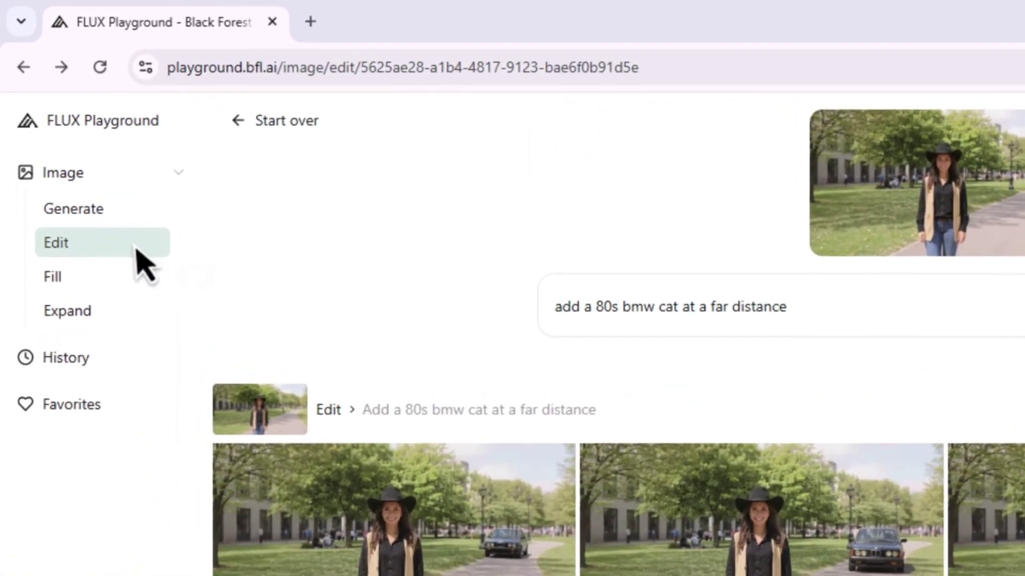
click(98, 185)
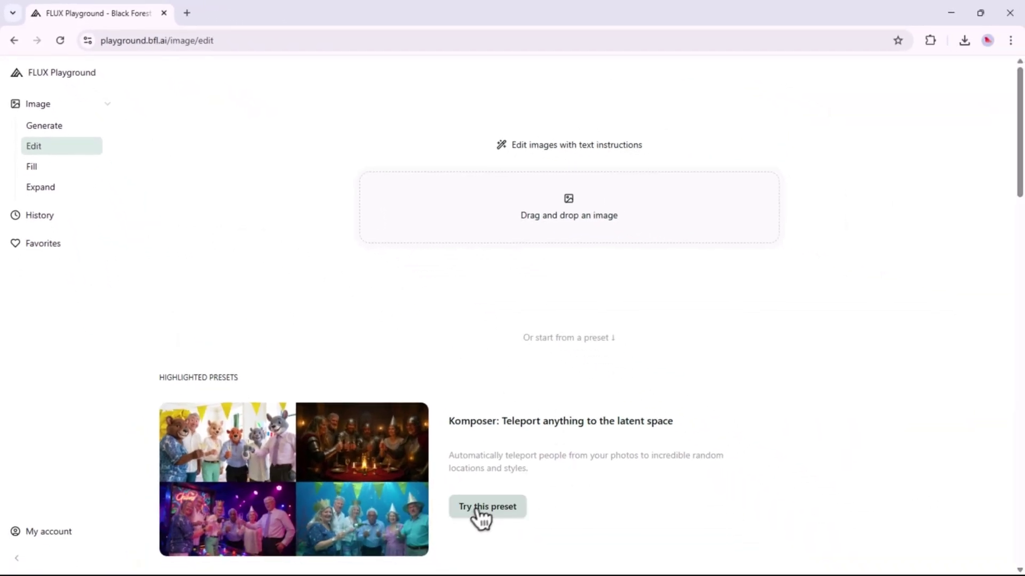
click(497, 513)
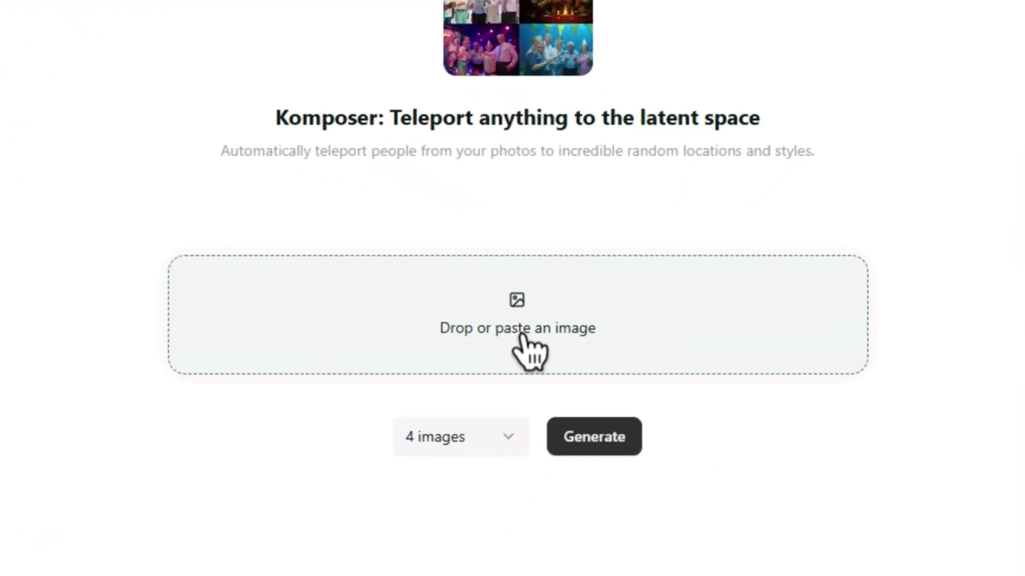
click(521, 335)
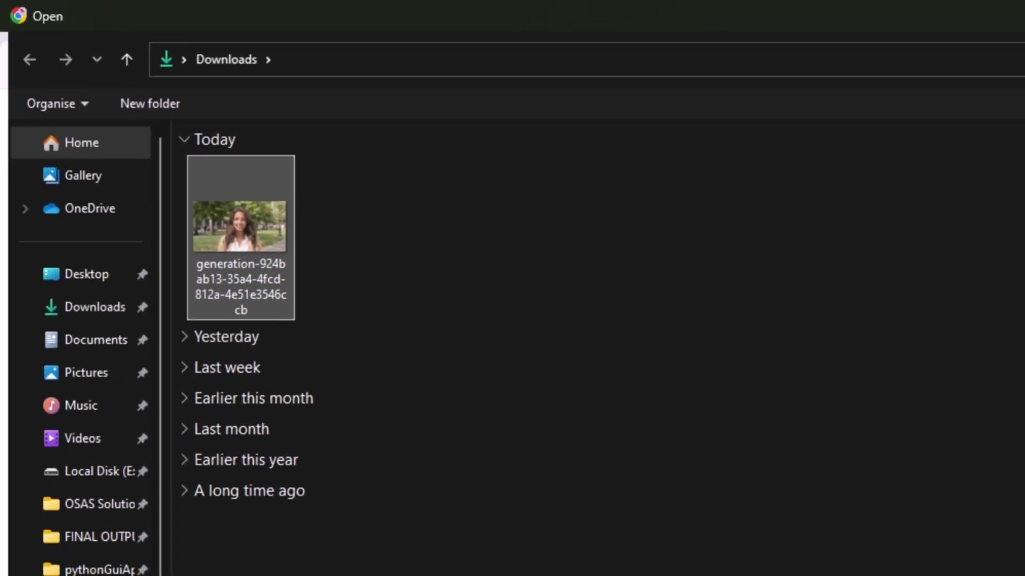
click(907, 539)
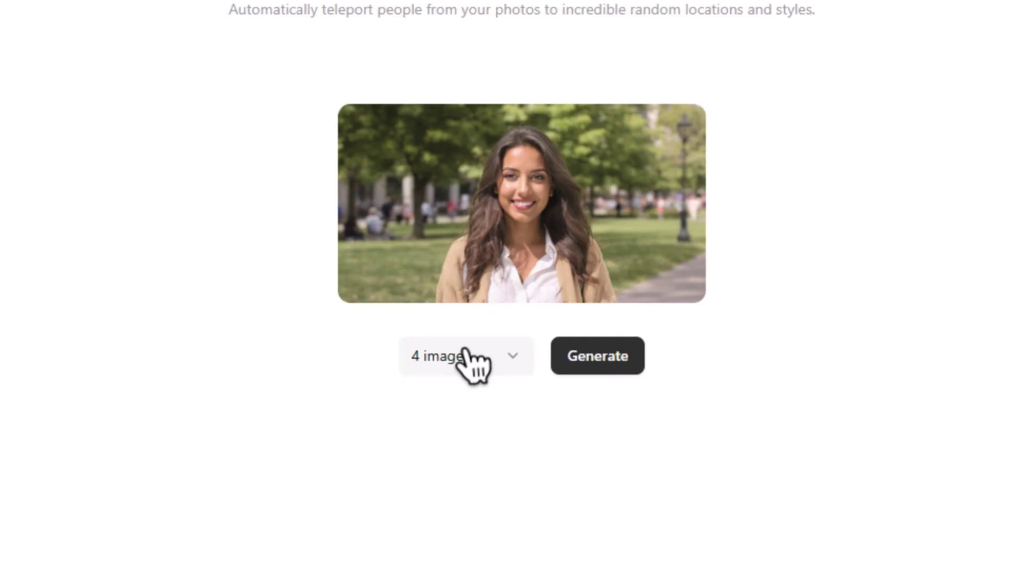
Step: Set the Komposer image count to 1 and generate twice, getting a neon cyberpunk alley version
click(467, 353)
click(460, 401)
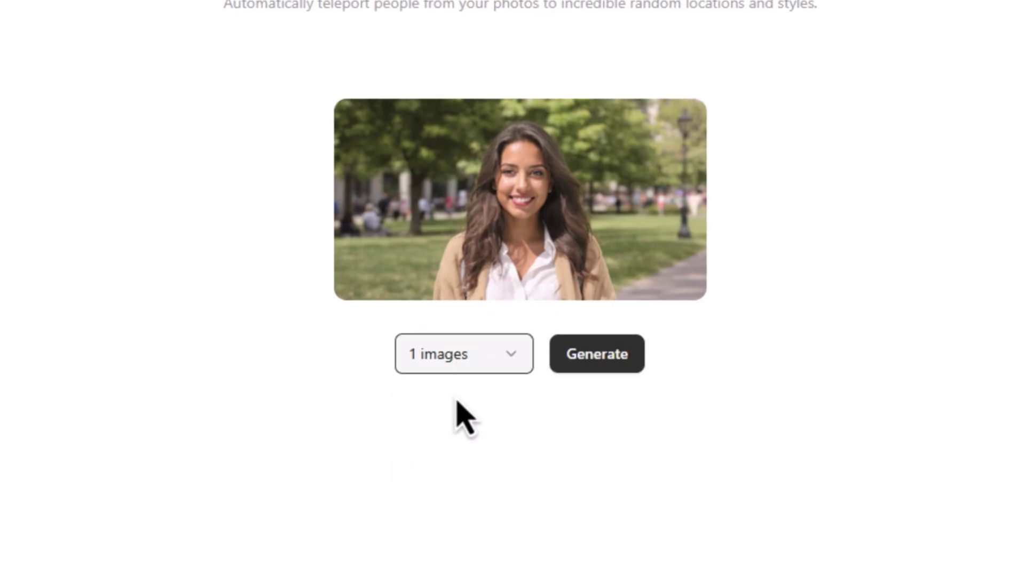
click(499, 371)
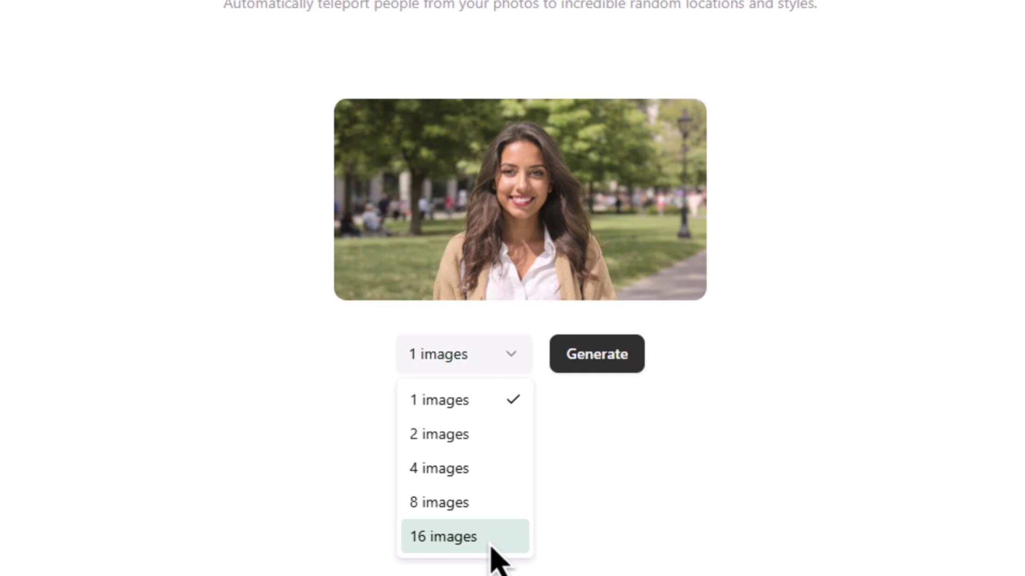
click(497, 402)
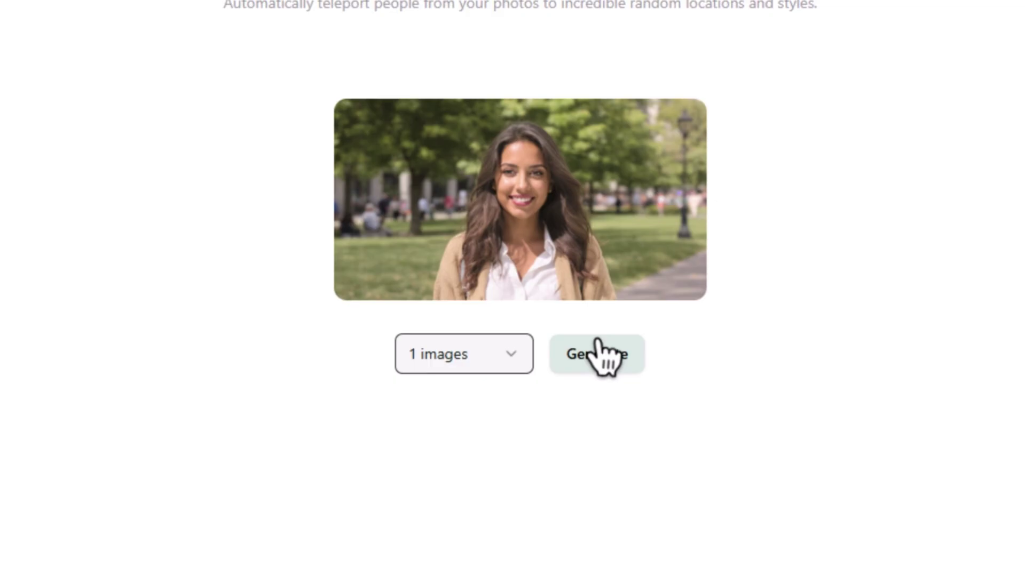
click(596, 343)
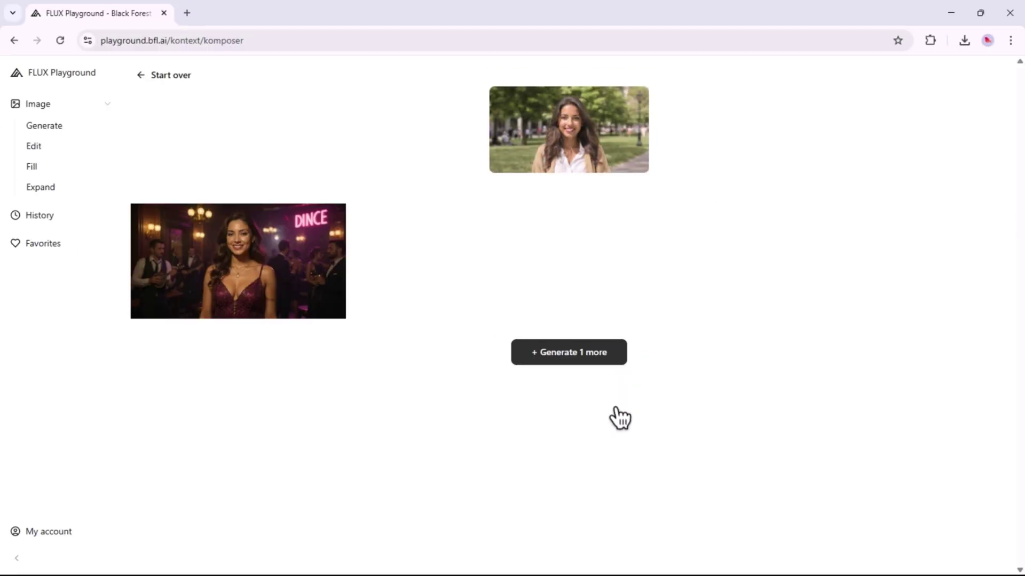
click(586, 360)
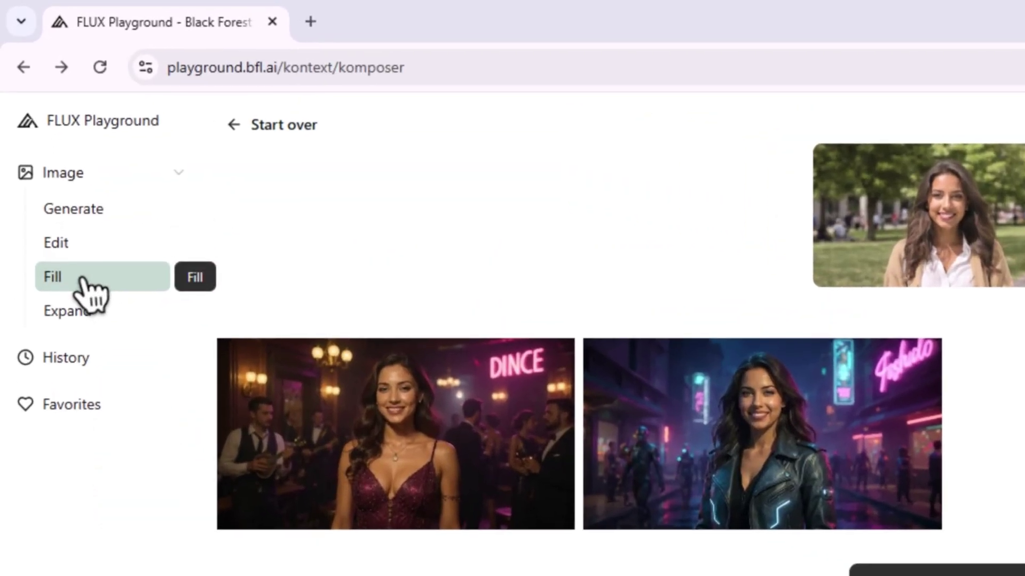
Step: Upload the Tokyo crossing photo to Fill and accept the result removing the left pedestrian
click(39, 208)
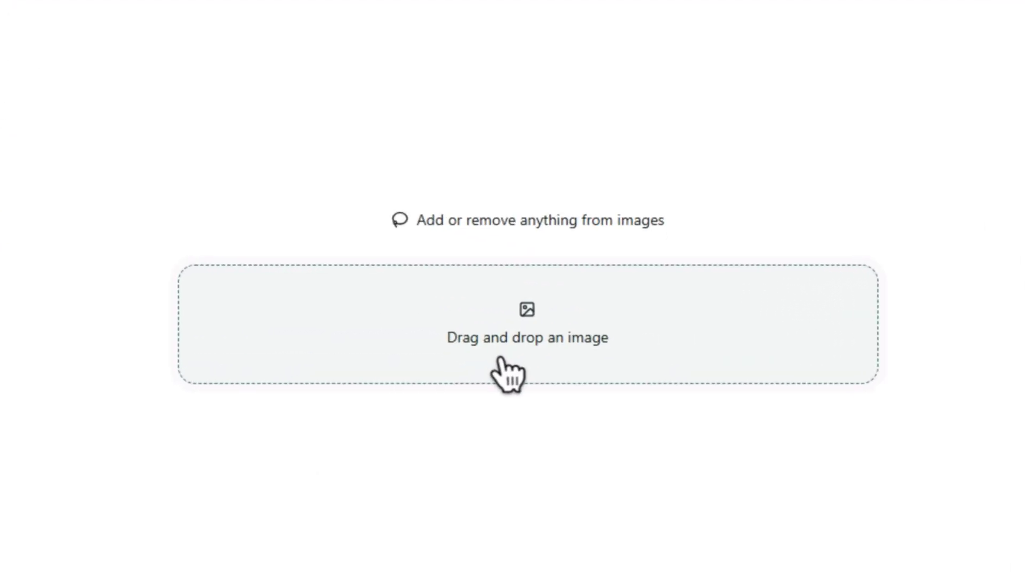
click(539, 334)
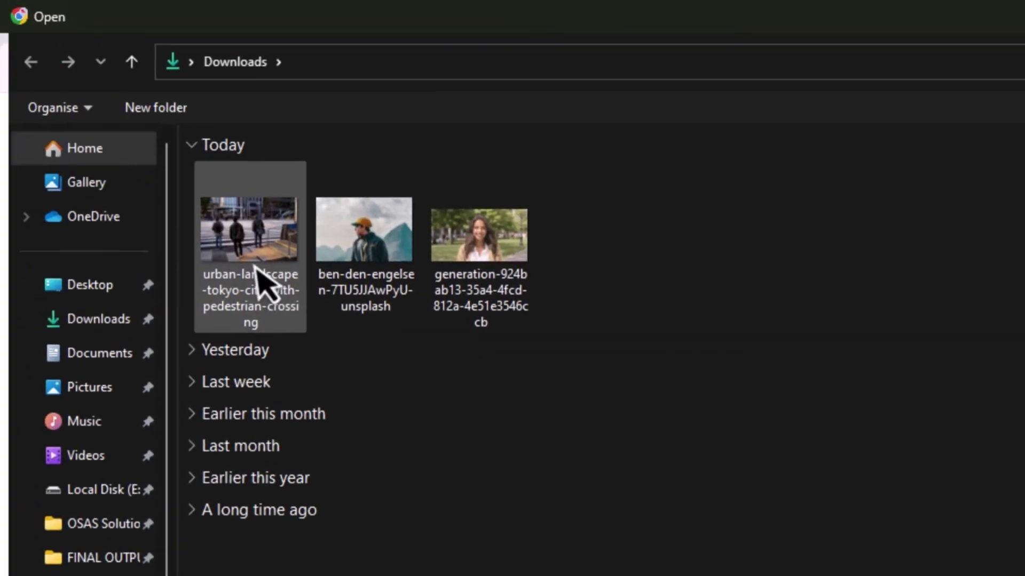
click(259, 270)
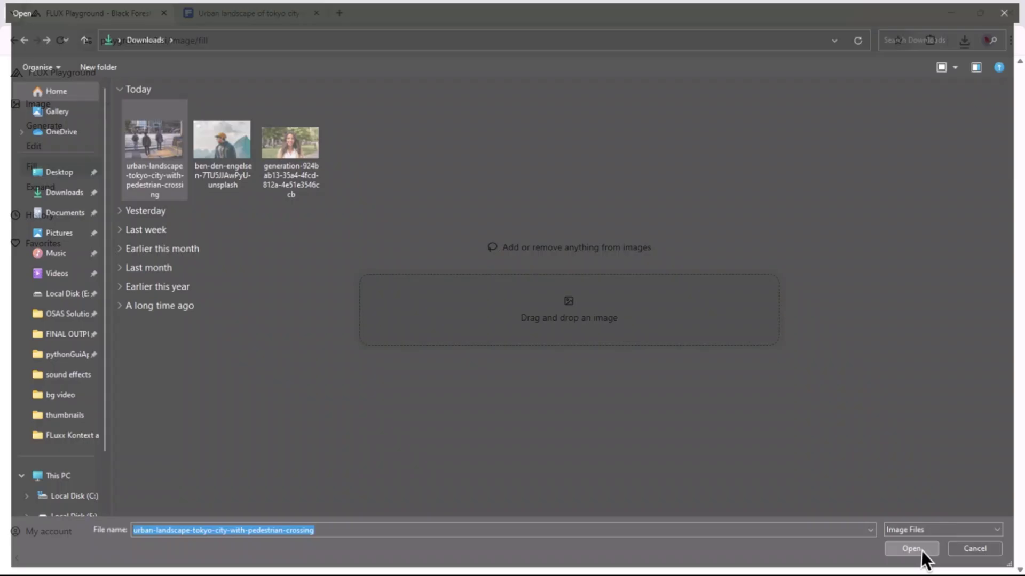
click(921, 551)
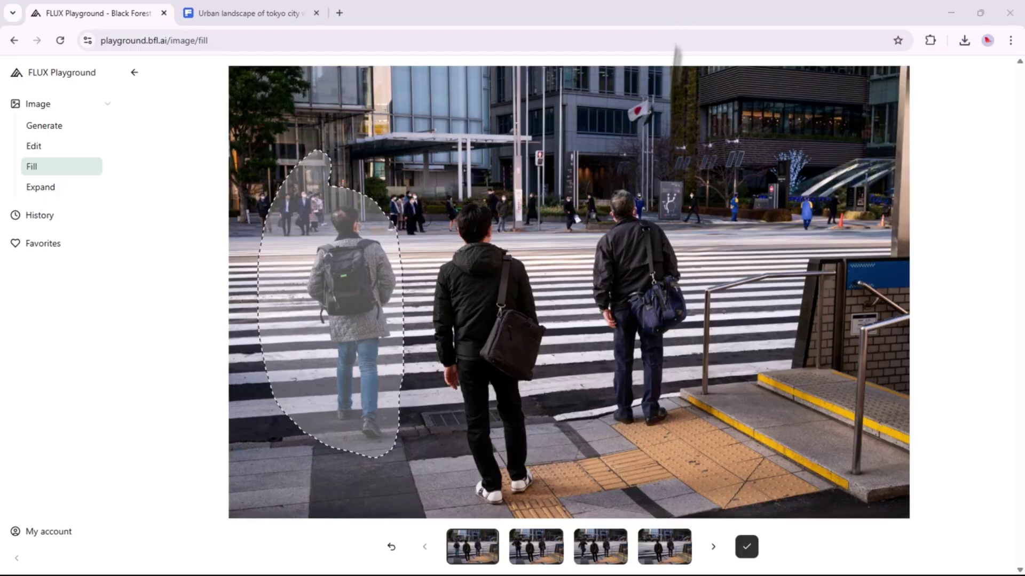
click(745, 549)
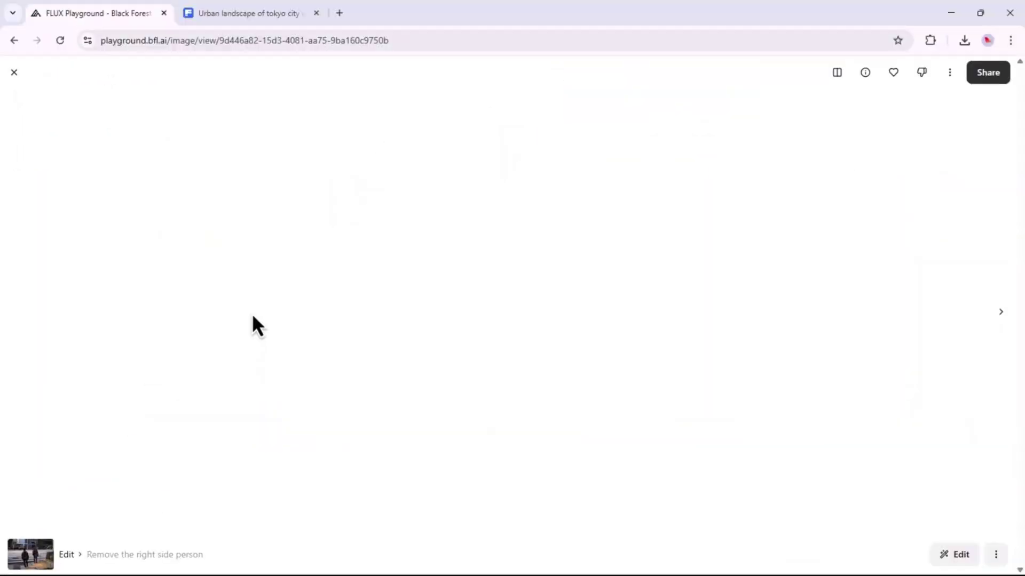
Step: Open the Expand feature and load the mountain portrait onto the expand canvas
key(Escape)
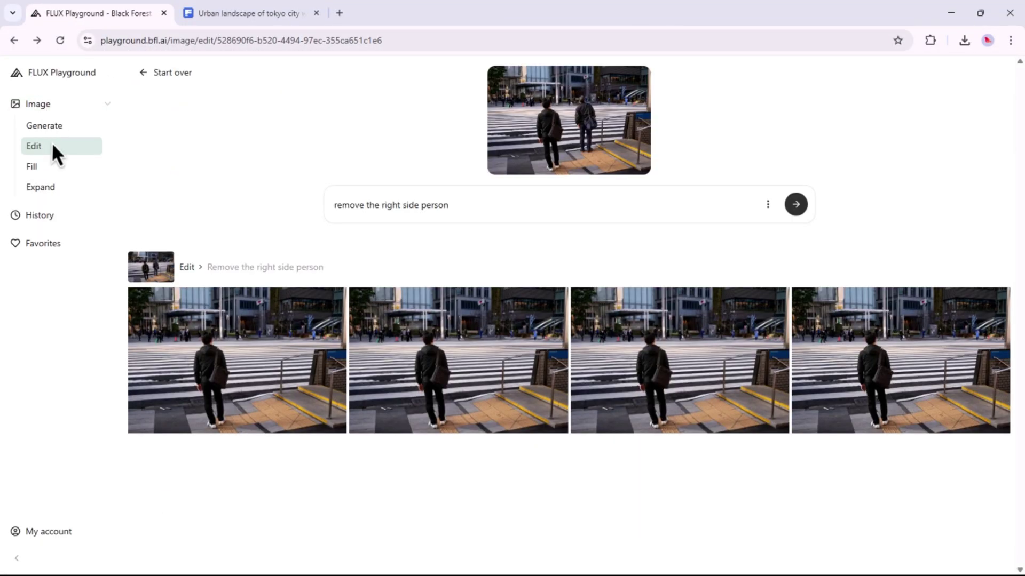
click(50, 170)
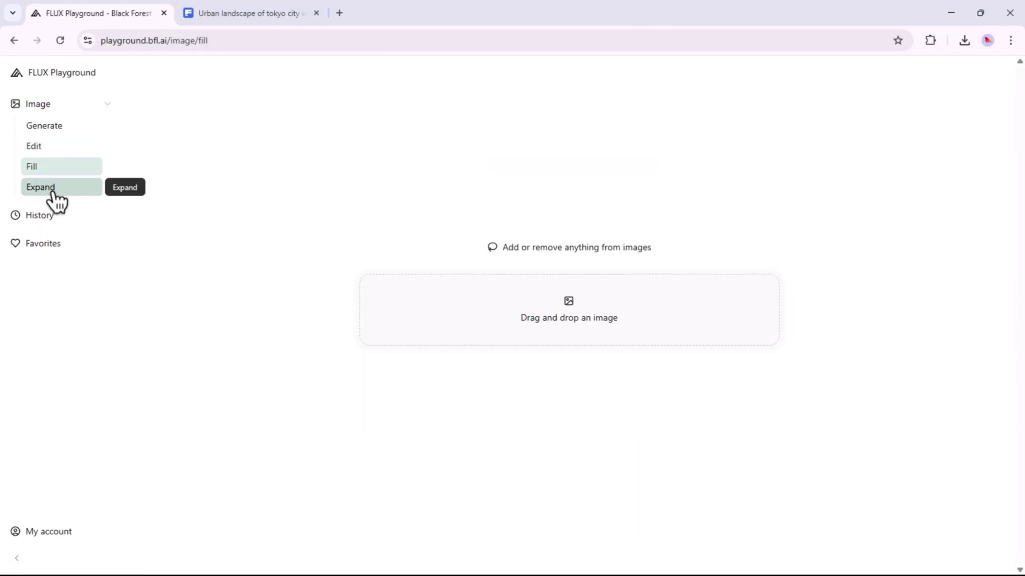
click(54, 192)
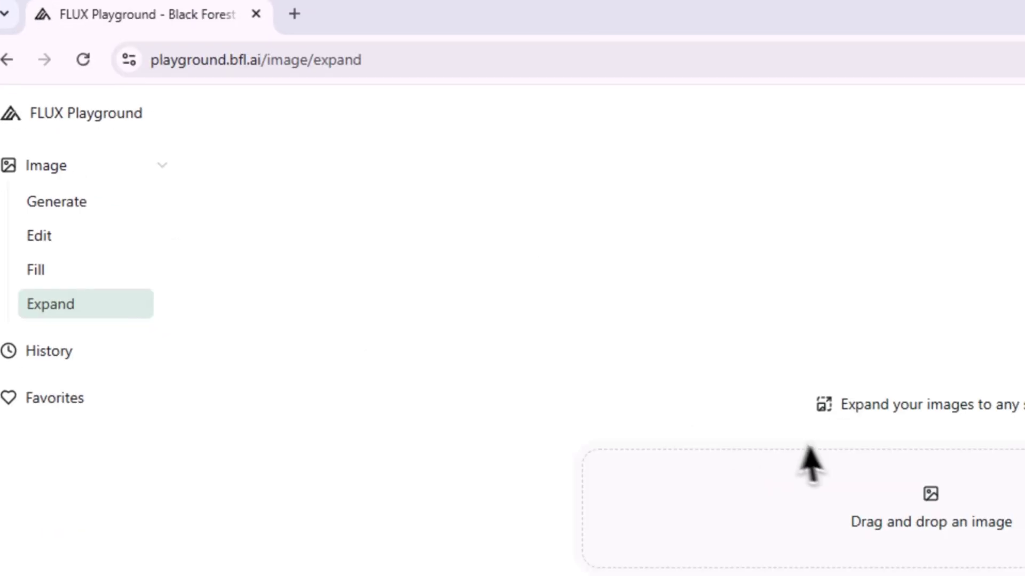
click(548, 295)
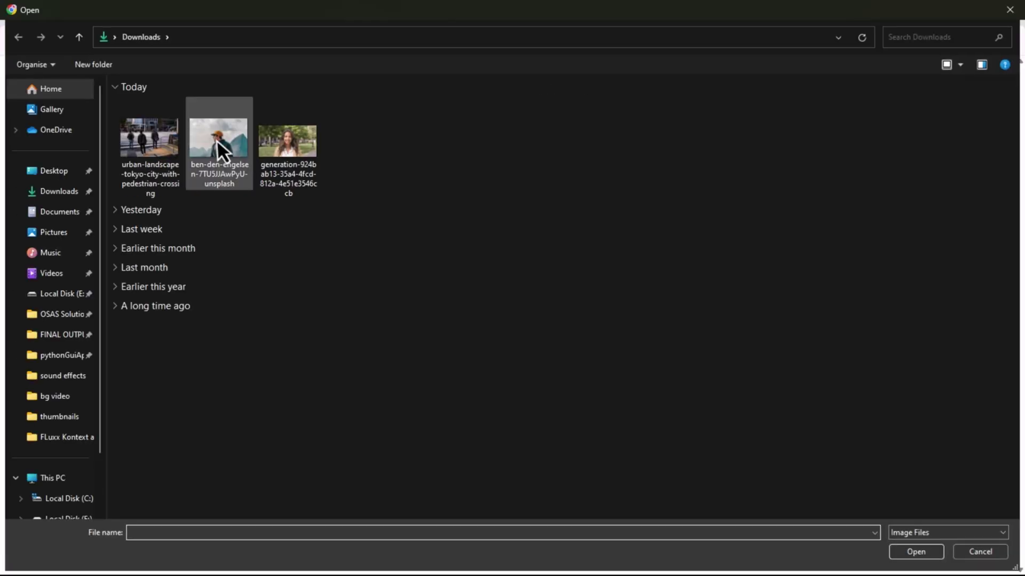
click(217, 139)
click(927, 556)
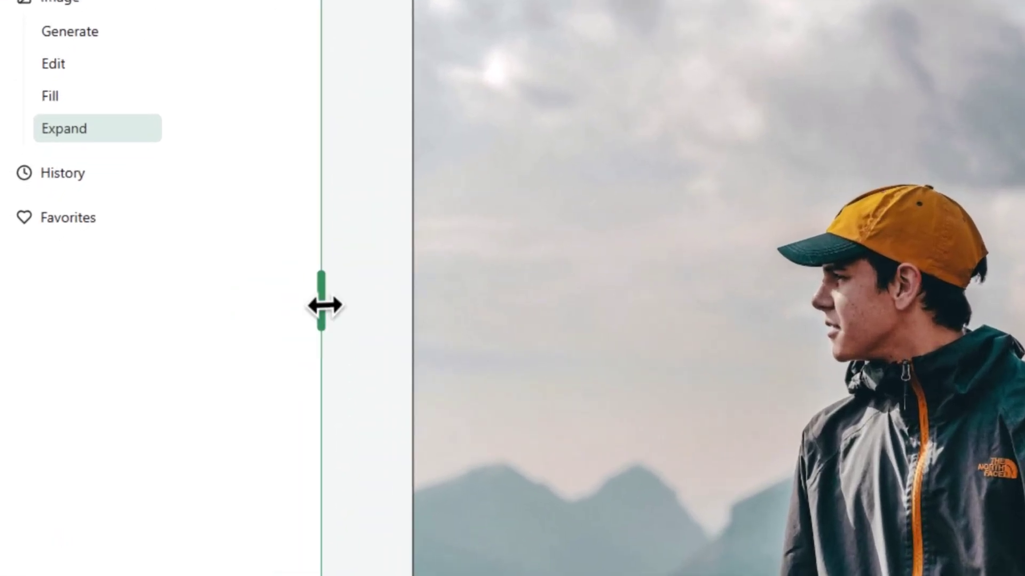
mouse_move(327, 337)
mouse_down()
mouse_move(464, 336)
mouse_move(321, 347)
mouse_up()
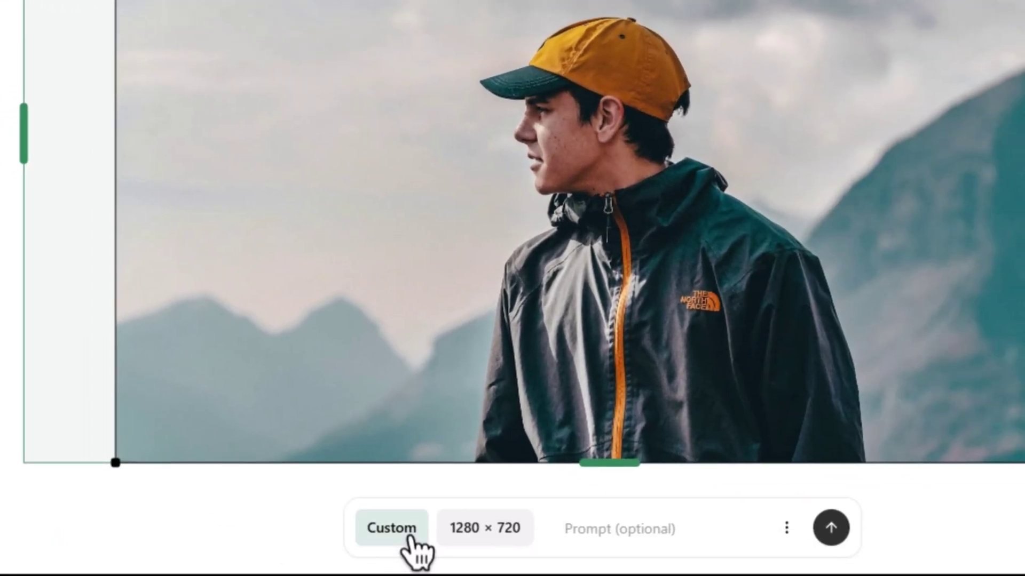
Step: Set the expand output to a custom 1440 × 1440 size
click(606, 575)
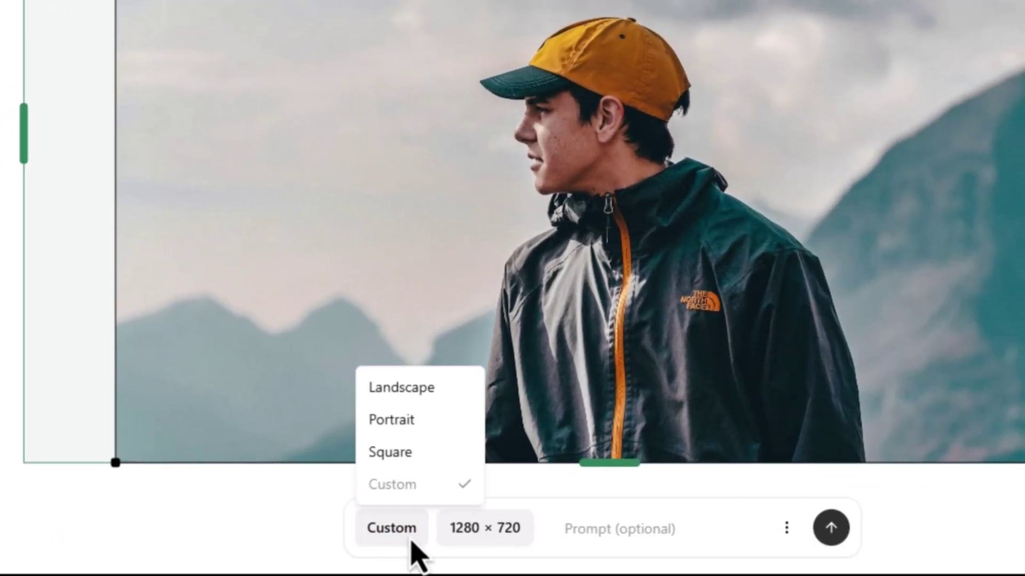
click(428, 392)
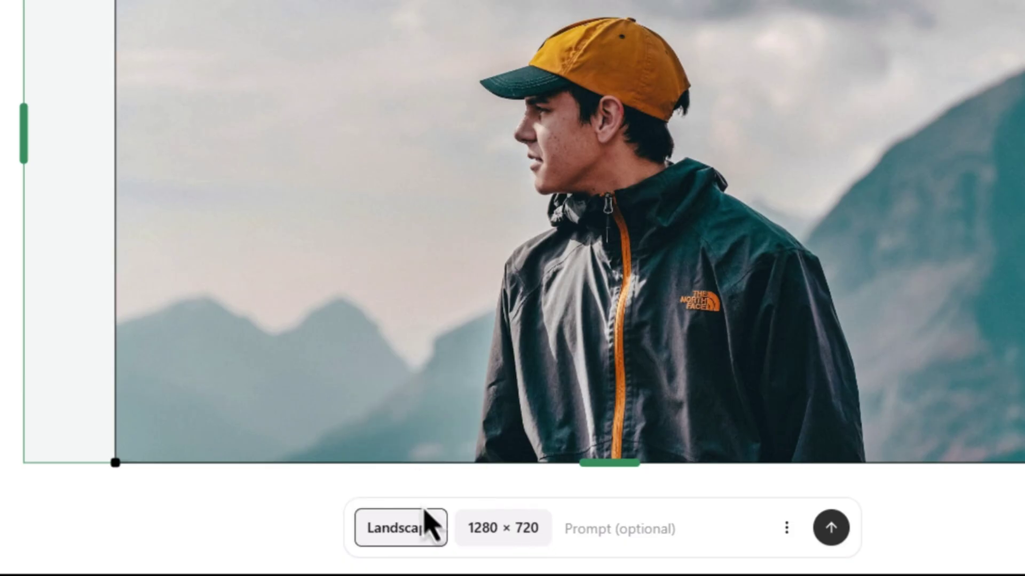
click(491, 531)
drag(581, 406, 654, 423)
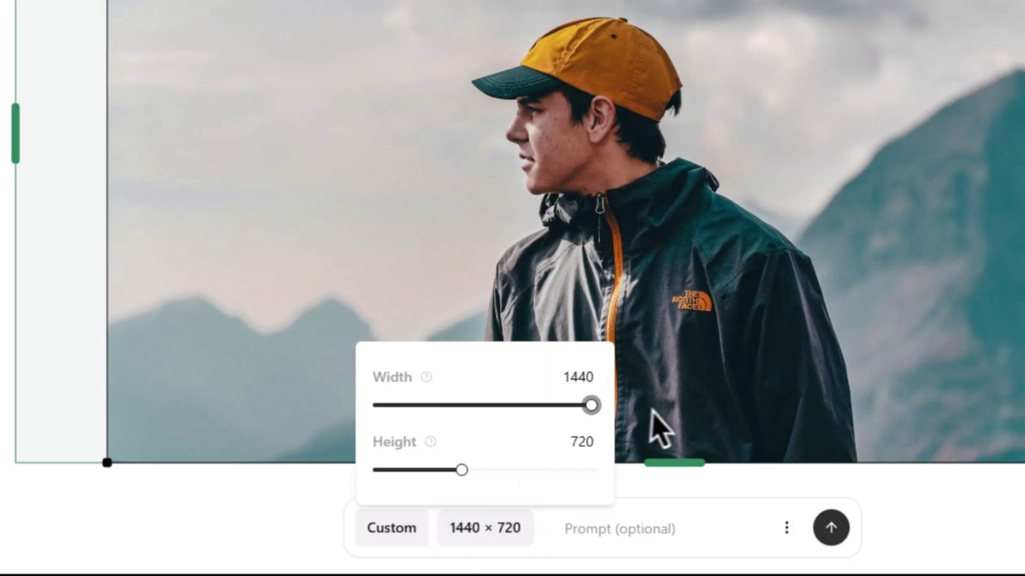
drag(460, 470, 642, 466)
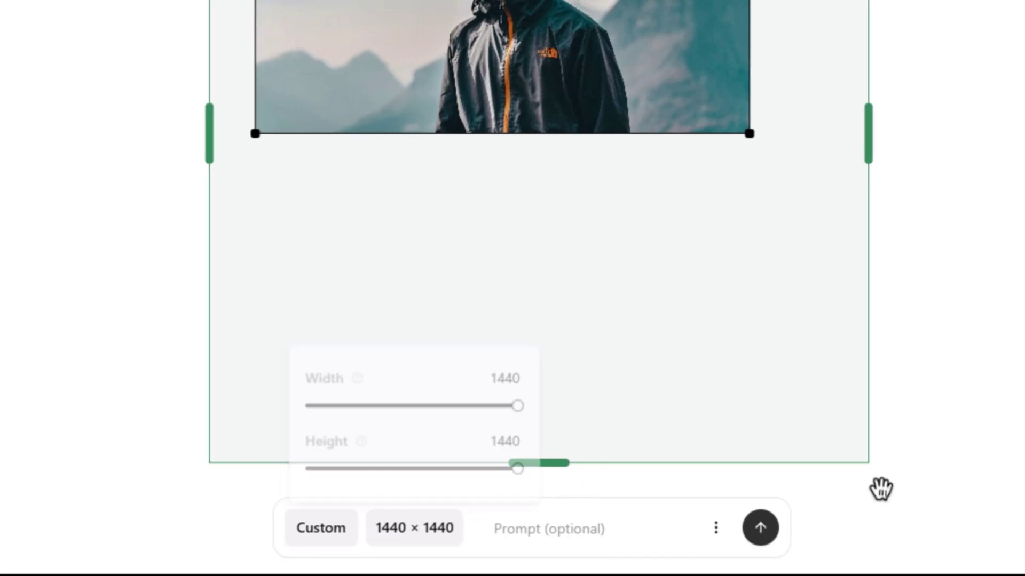
Step: Generate with FLUX 1 Pro Expand, batch size 2 and PNG output
click(785, 528)
click(730, 32)
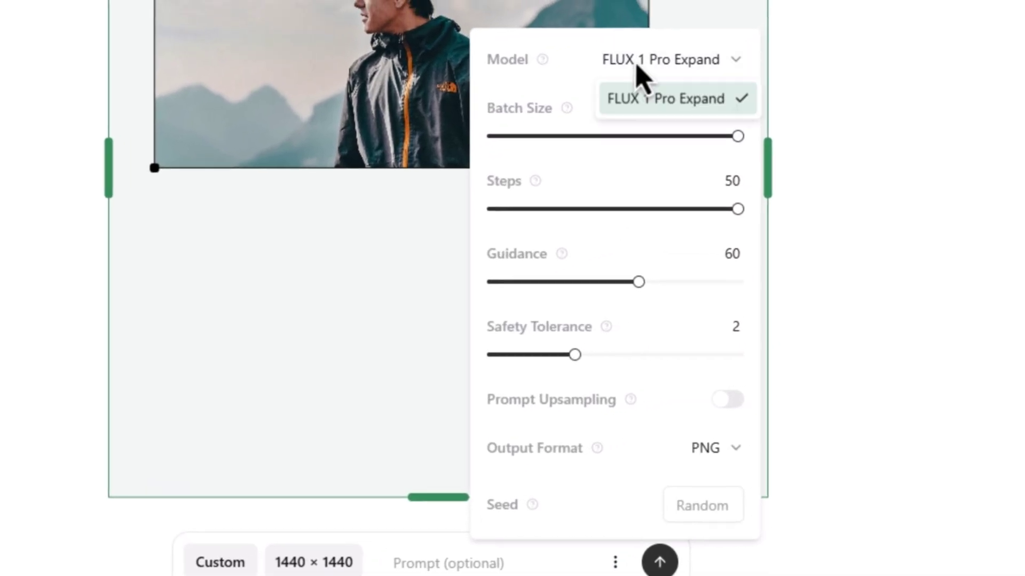
click(724, 33)
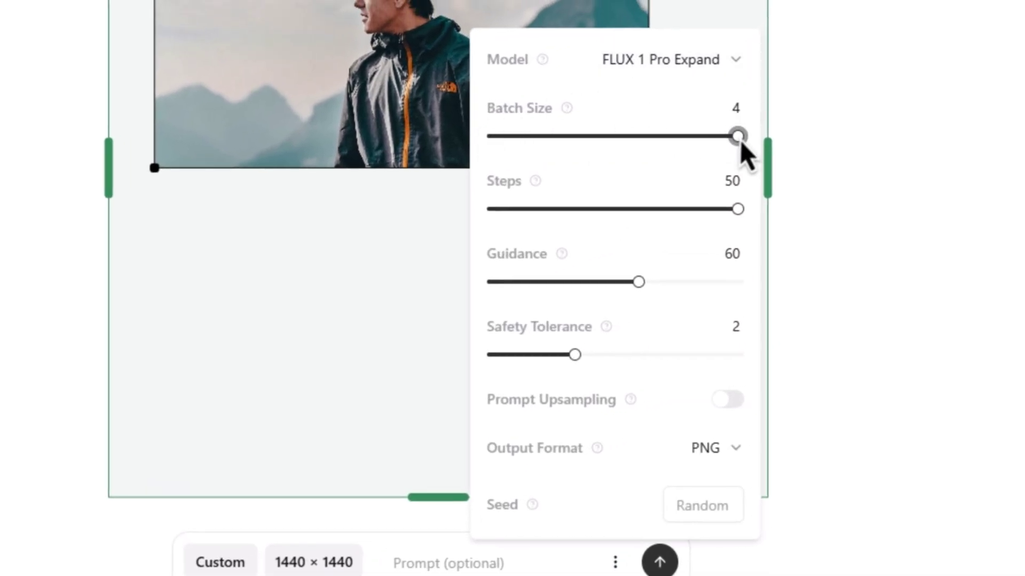
drag(740, 140, 562, 167)
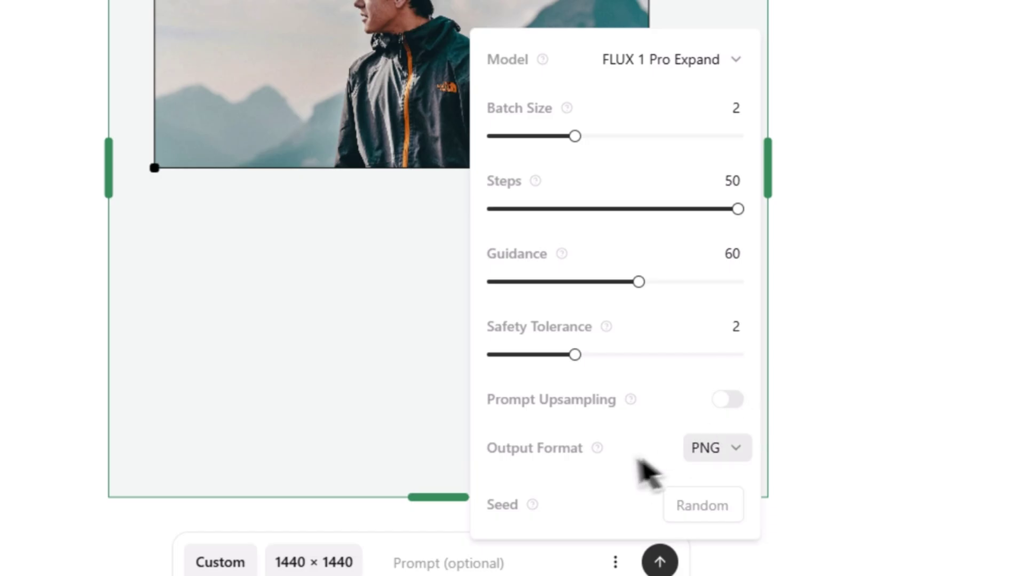
click(724, 452)
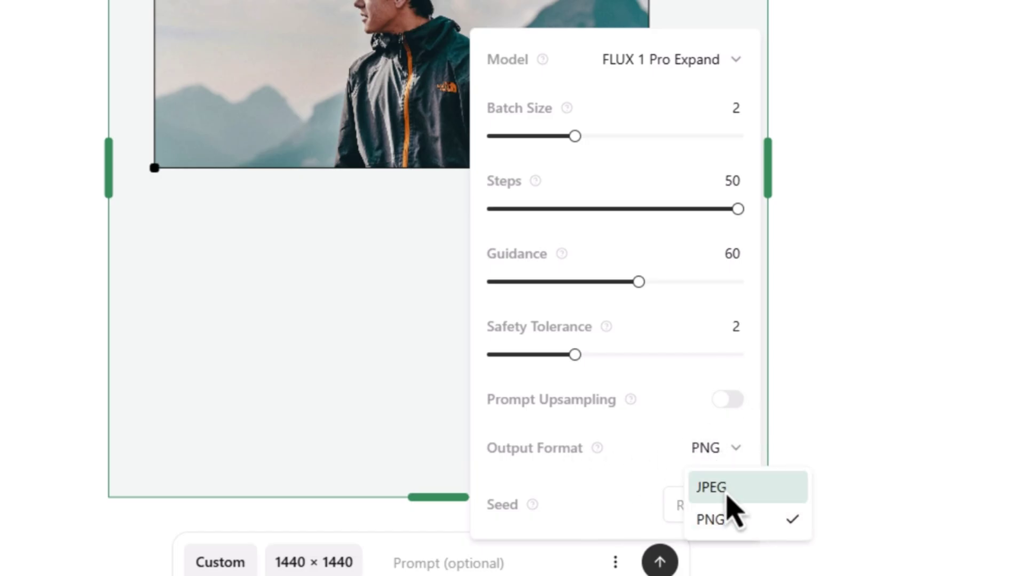
click(718, 521)
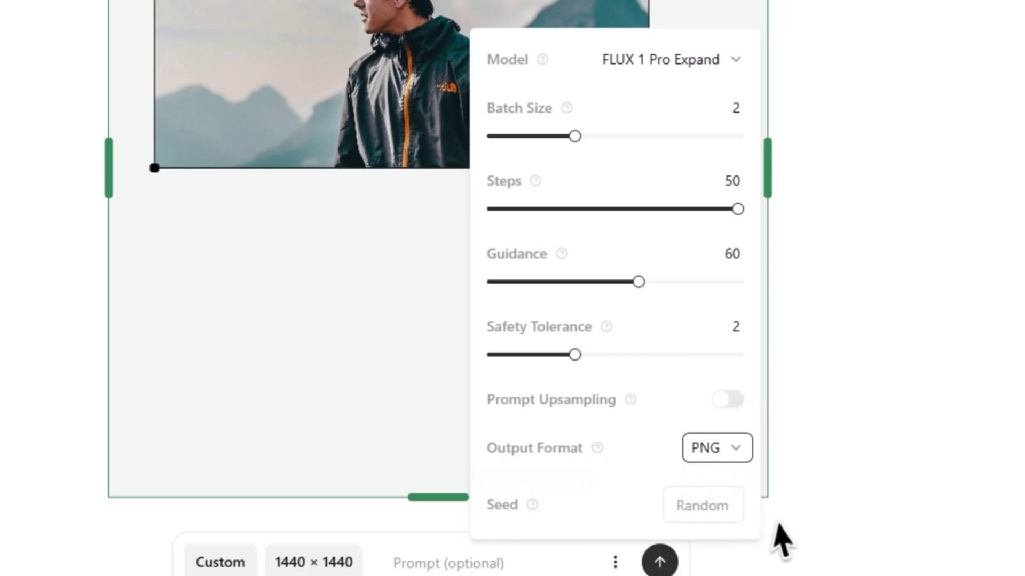
click(660, 562)
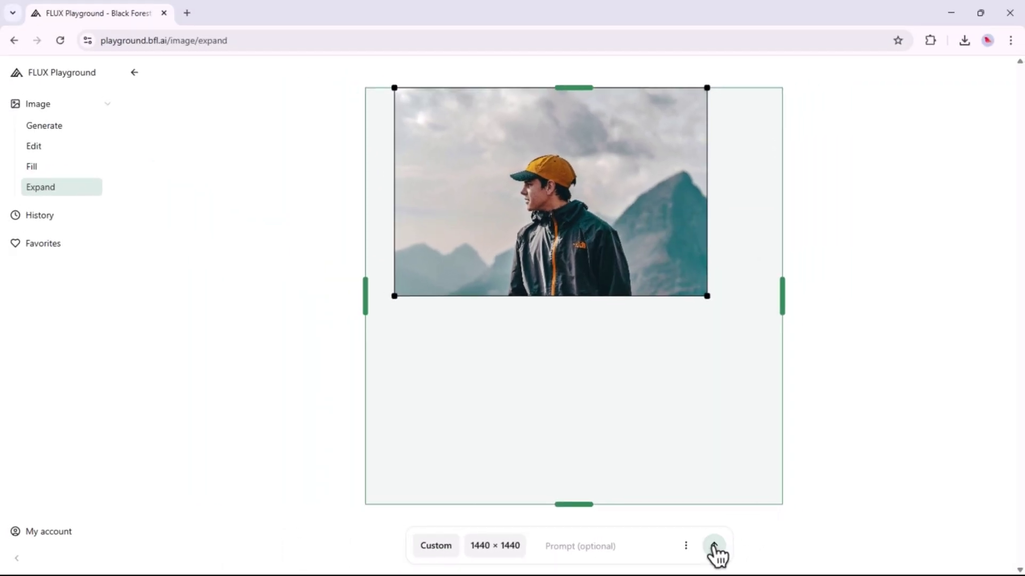
click(714, 547)
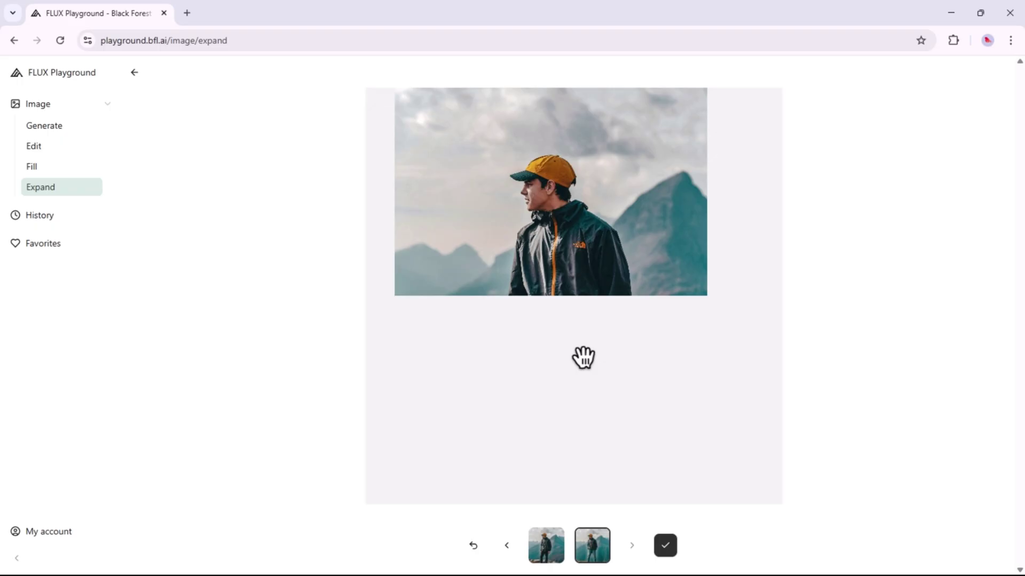
Step: Compare the two expanded variants and keep the one standing on rocks
click(555, 547)
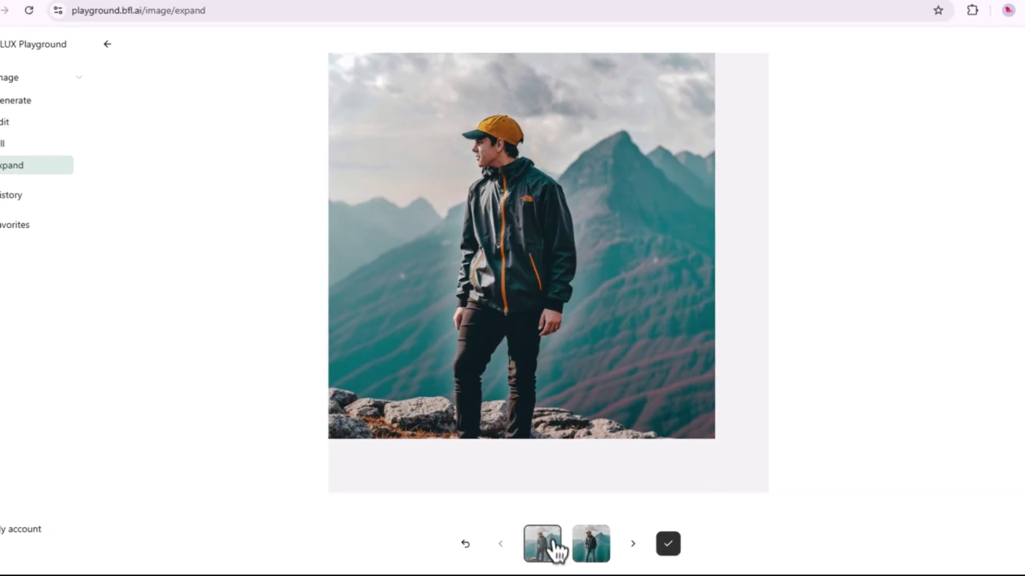
click(590, 547)
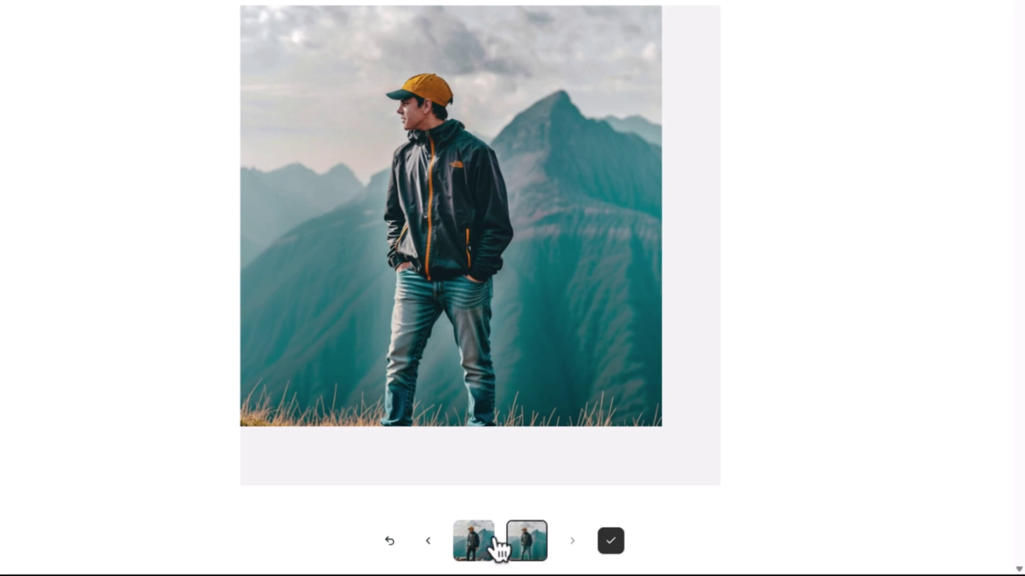
click(480, 553)
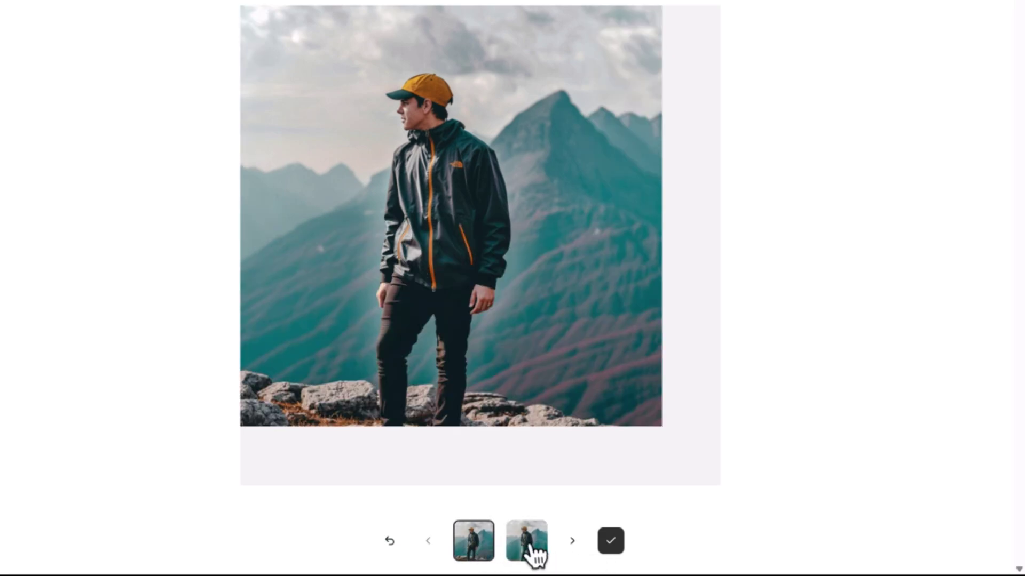
click(534, 555)
click(473, 550)
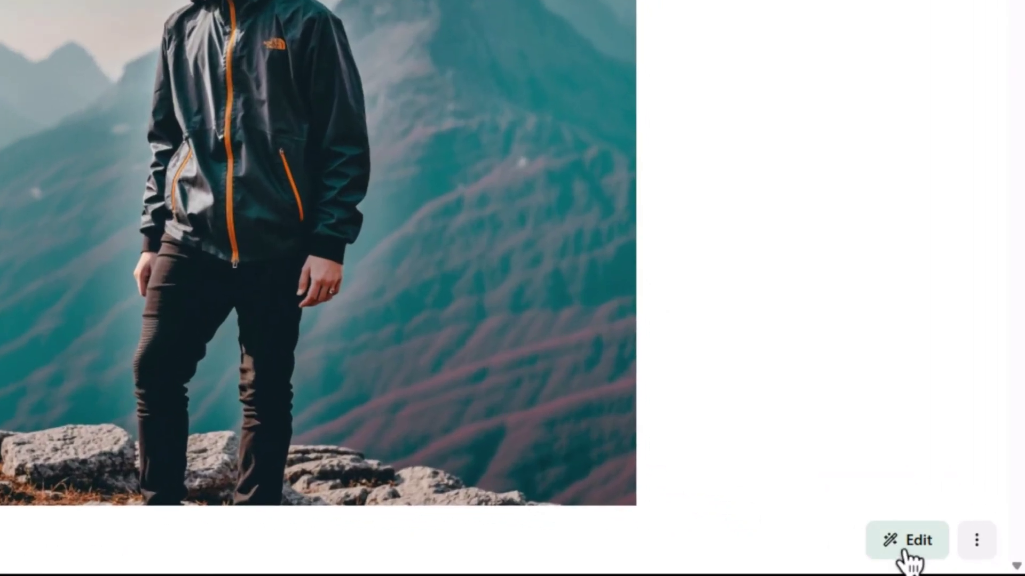
Step: Edit the expanded portrait with a 'remove the hat' prompt and open a hatless result full size
click(904, 550)
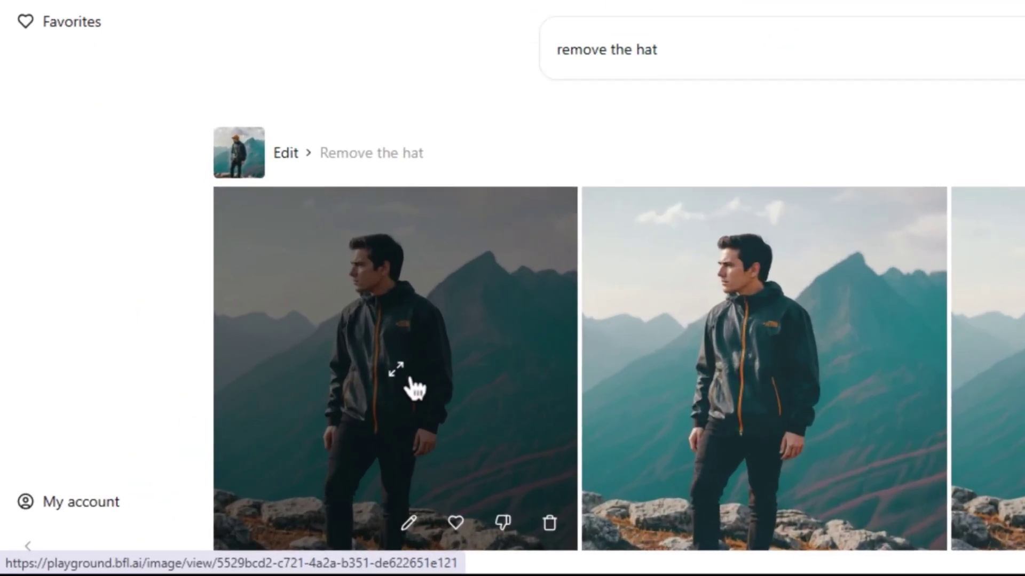
click(410, 380)
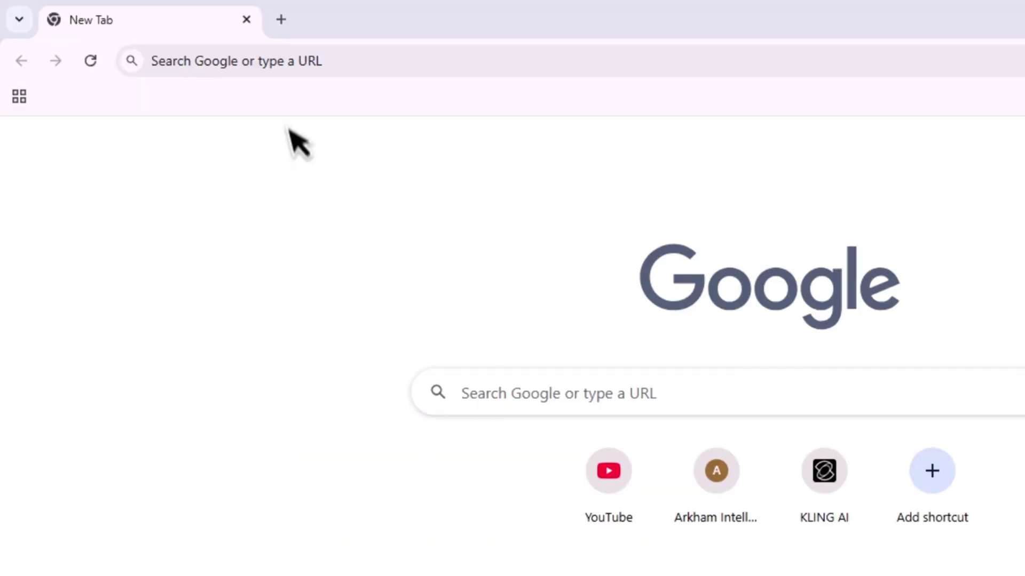
Step: Navigate to fluxx.ai in the browser
click(264, 65)
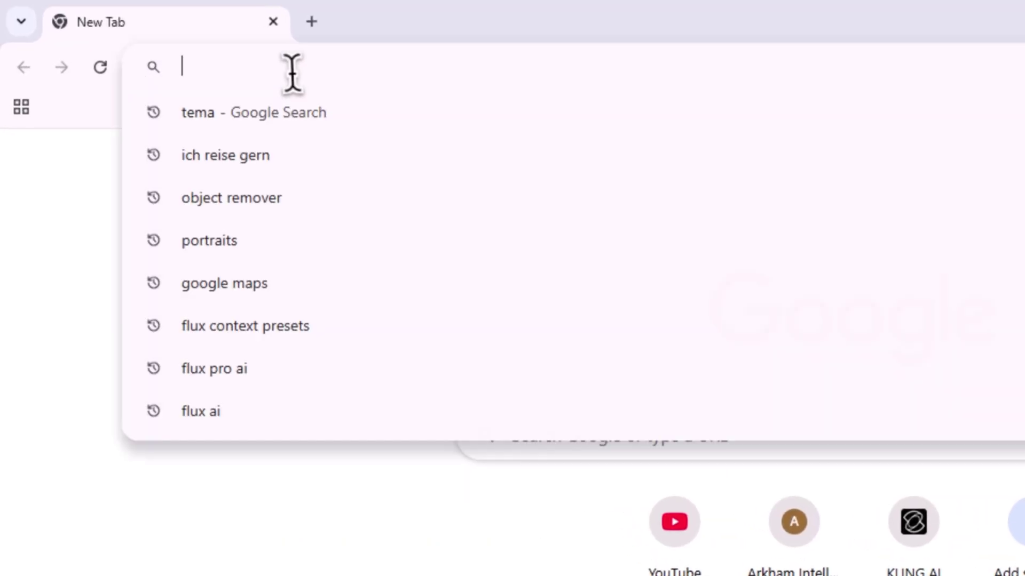
text(fluxx.)
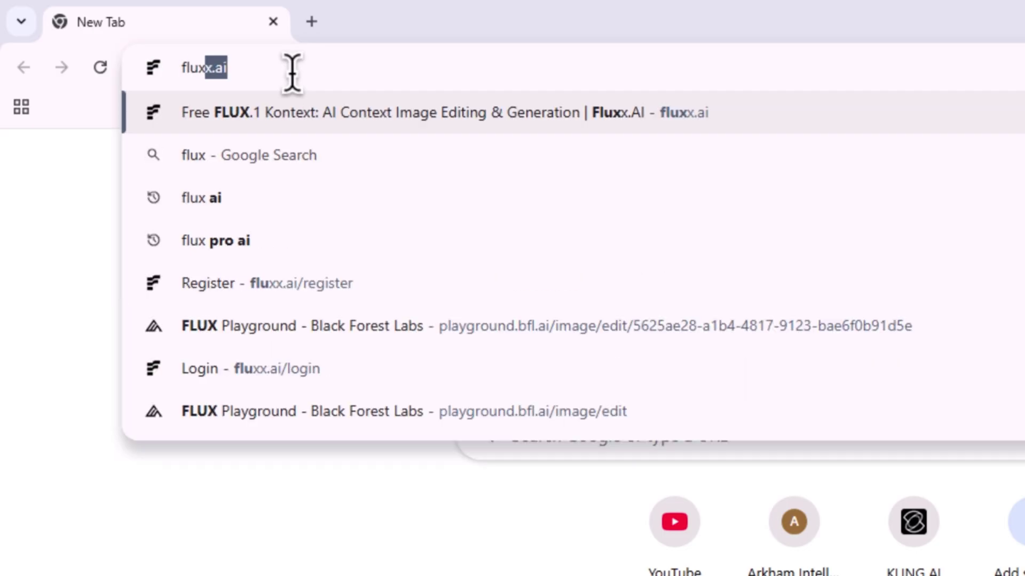
text(ai)
key(Return)
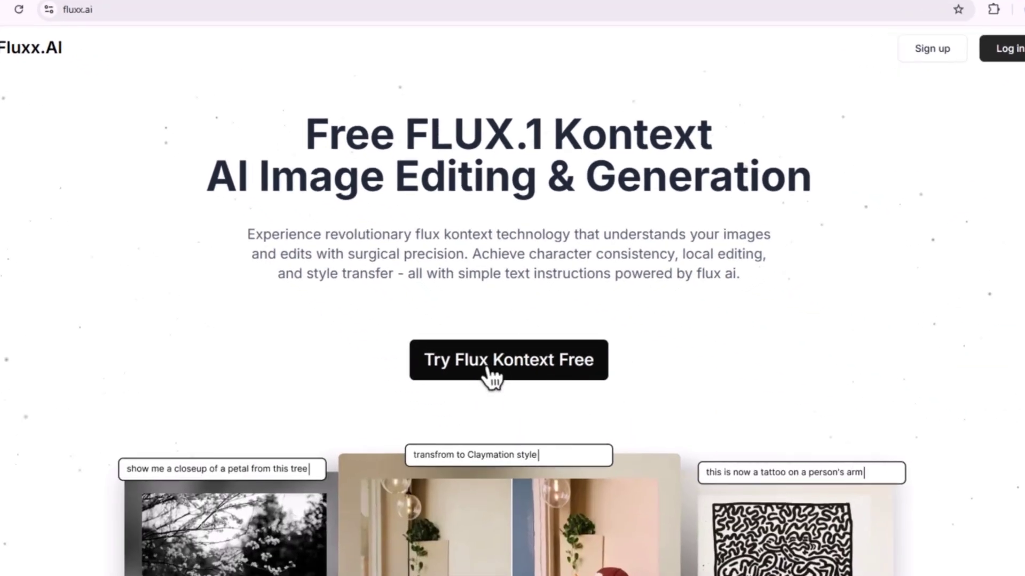
Step: Start the free Kontext trial, switch to account creation, and load a temporary e-mail site
click(488, 370)
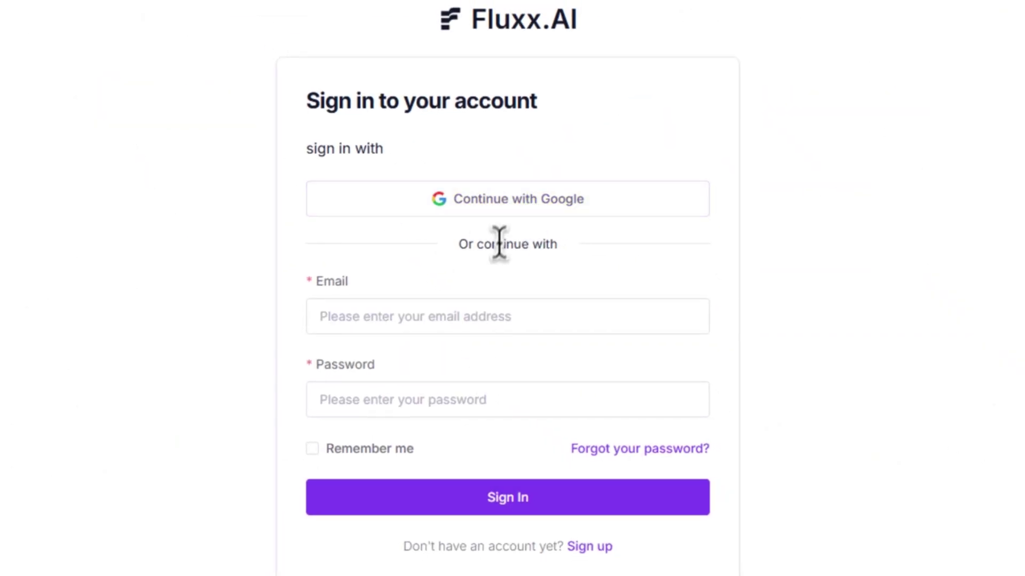
click(586, 547)
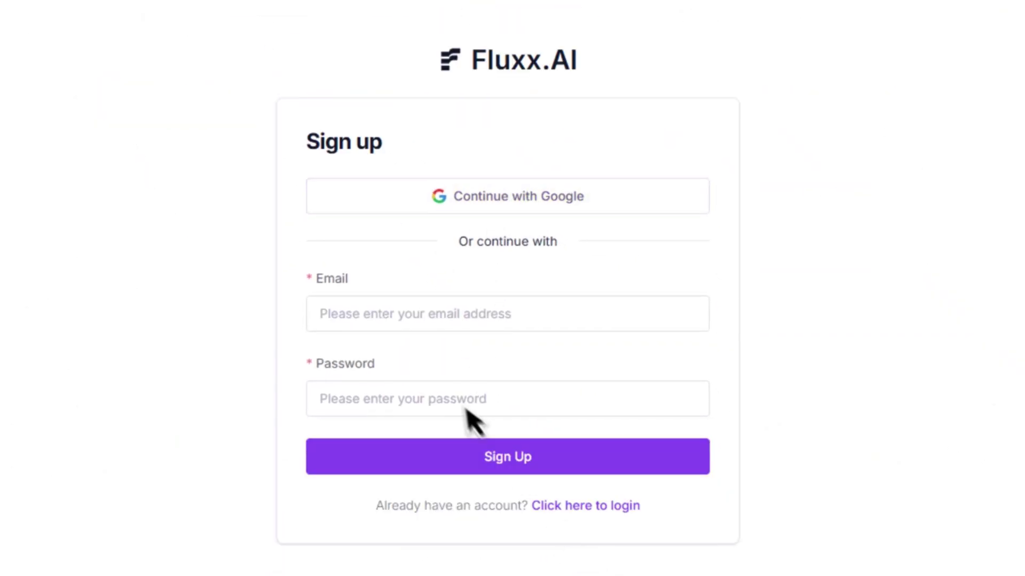
click(181, 15)
text(temp-mail.org/en/)
key(Return)
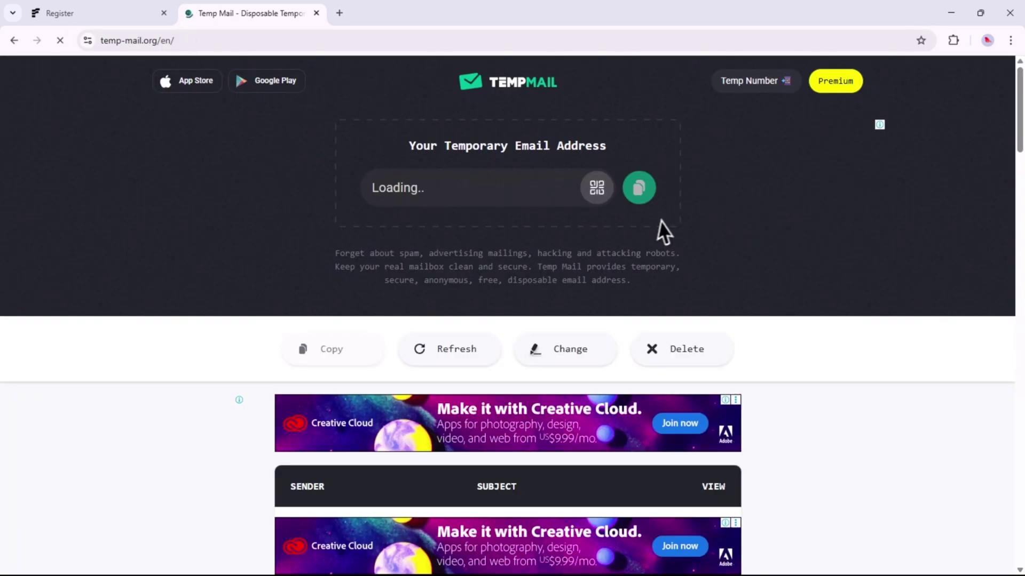
Step: Register on Fluxx.AI with the copied temporary e-mail address and a password
click(427, 188)
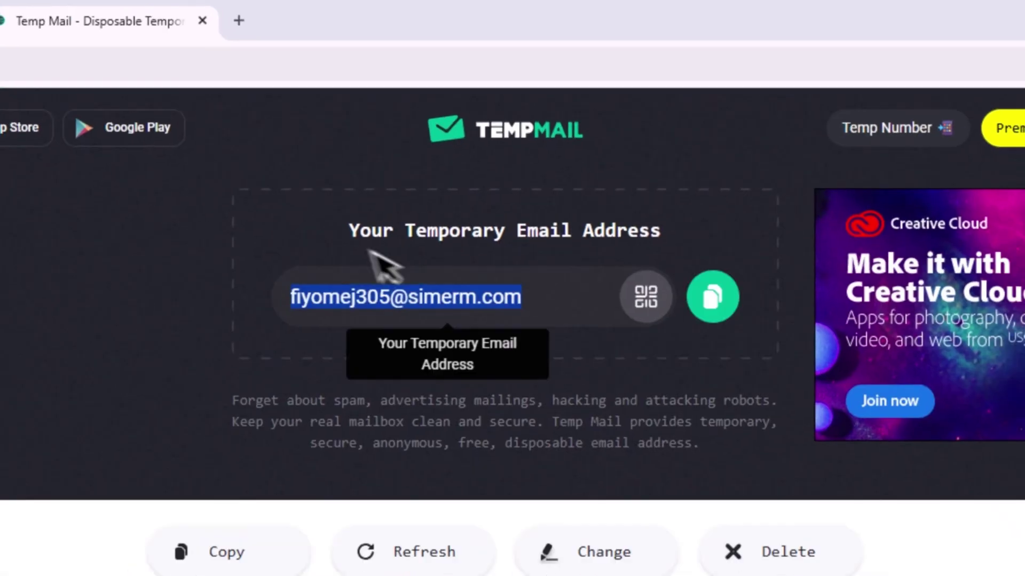
click(60, 13)
right_click(588, 323)
click(588, 64)
click(472, 266)
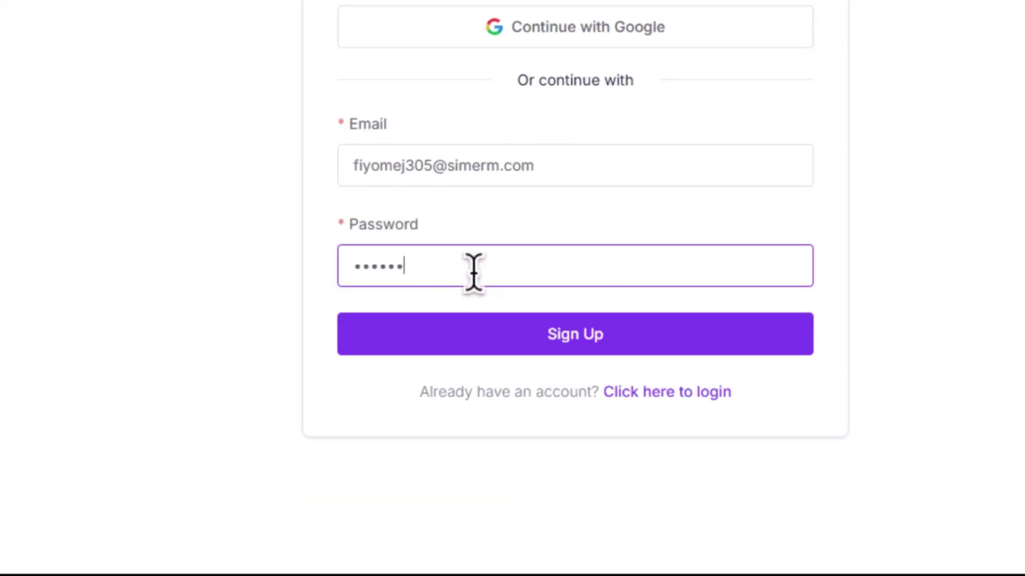
click(507, 334)
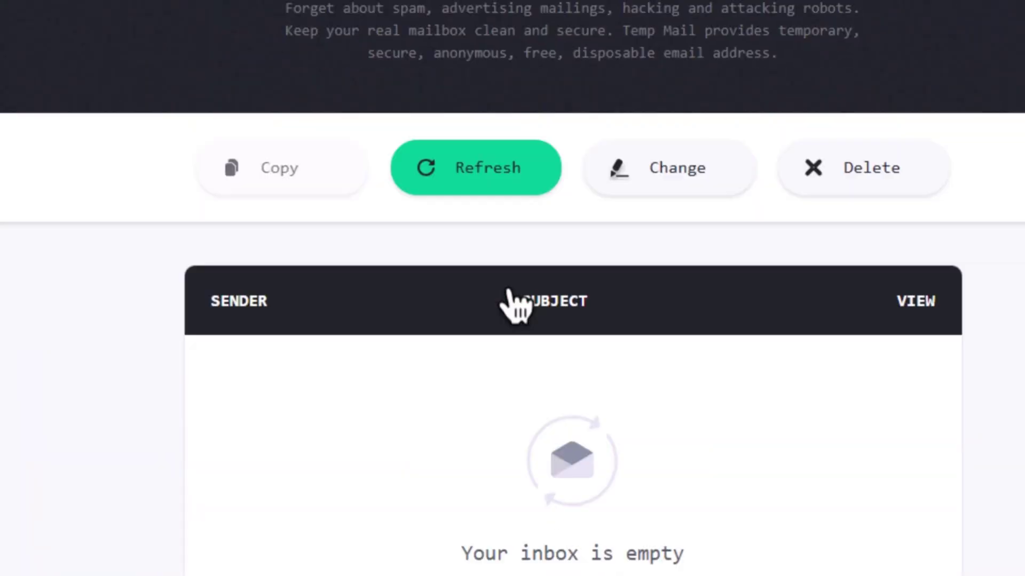
Step: Select the activation code in the verification e-mail
scroll(508, 304, down, 3)
scroll(490, 282, down, 3)
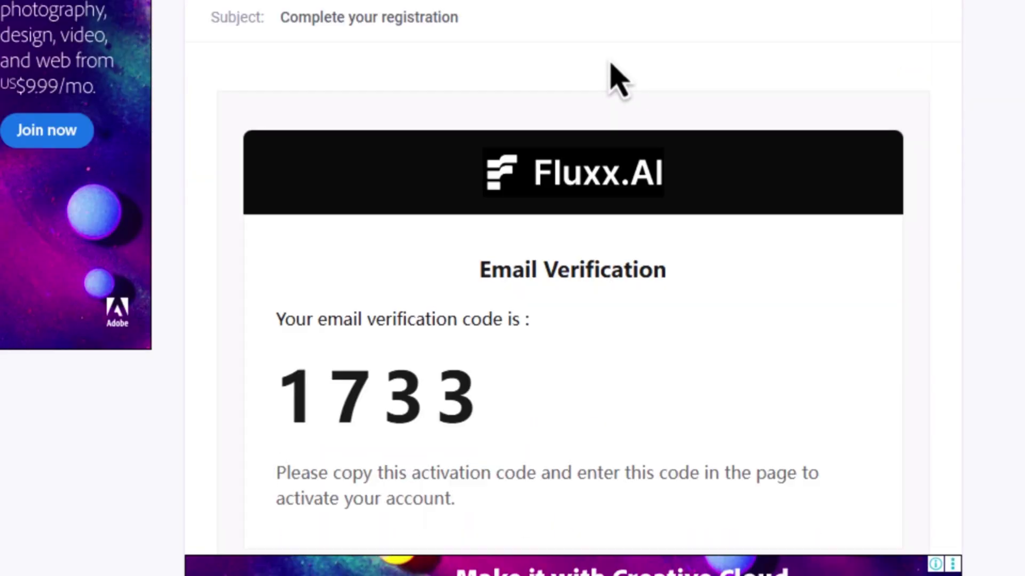
double_click(412, 101)
Step: Paste the activation code and activate the new Fluxx.AI account
click(513, 400)
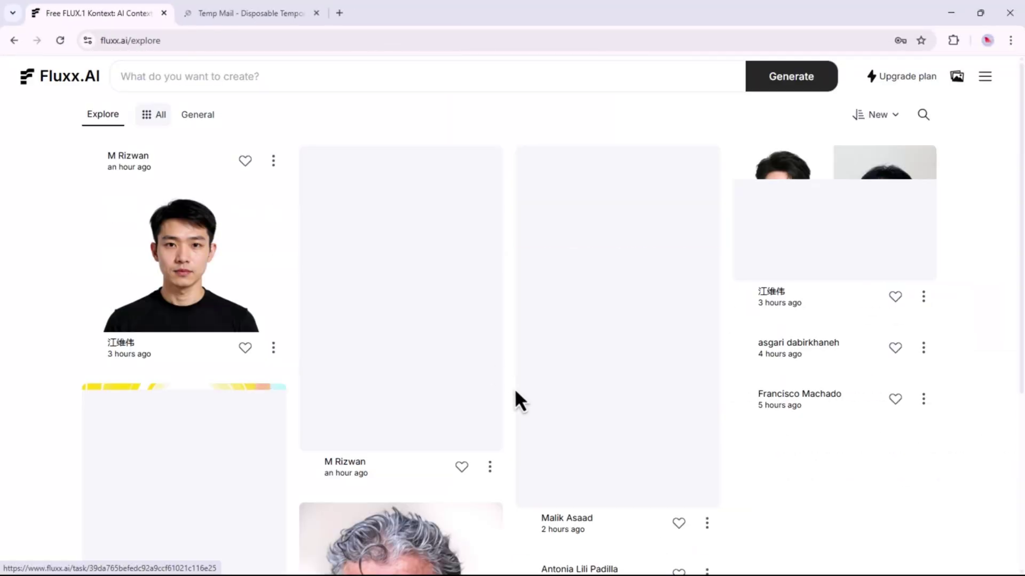
scroll(389, 307, down, 5)
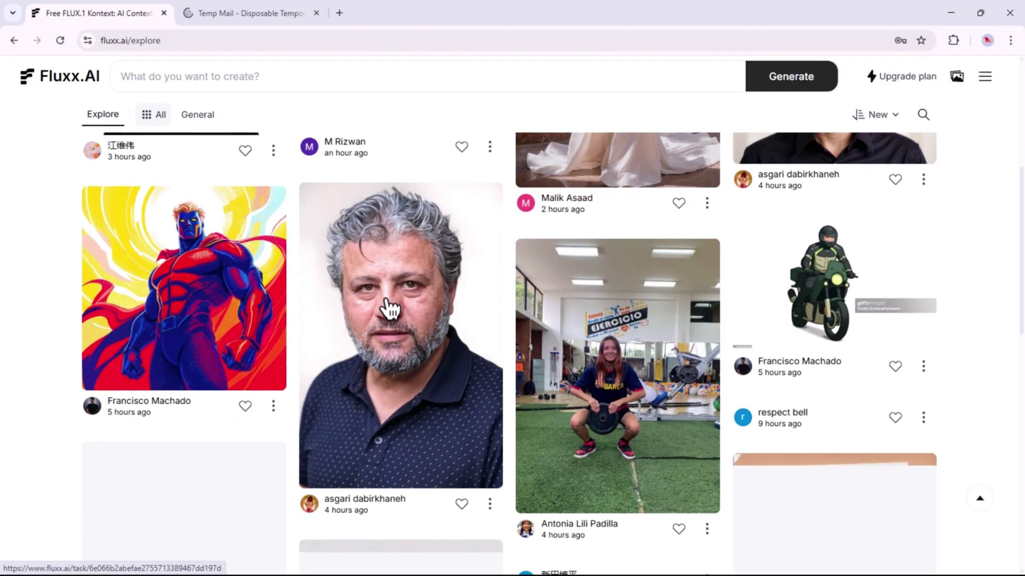
scroll(390, 308, up, 8)
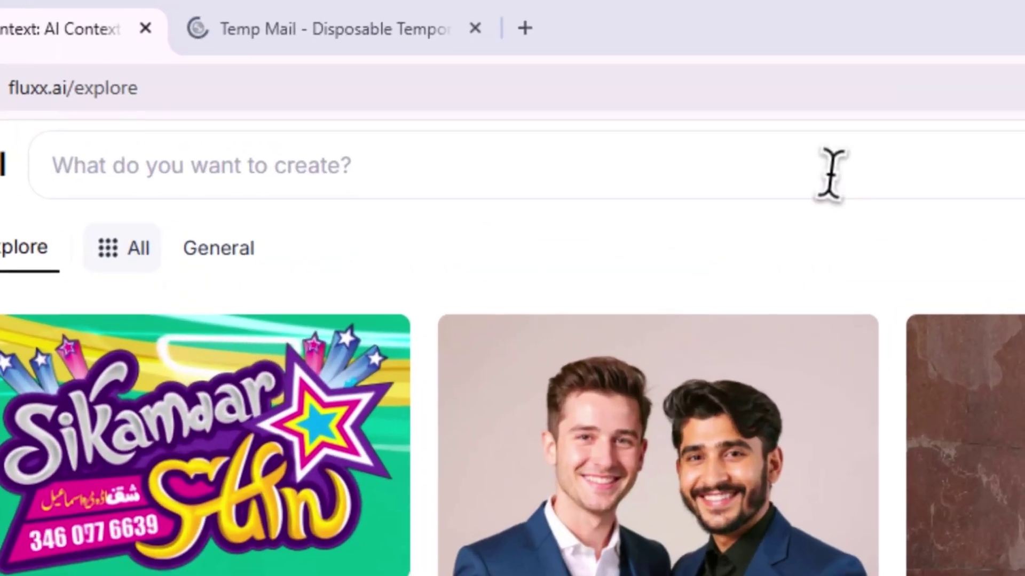
Step: Compare the Schnell and dev models, then settle on the Kontext model
click(831, 173)
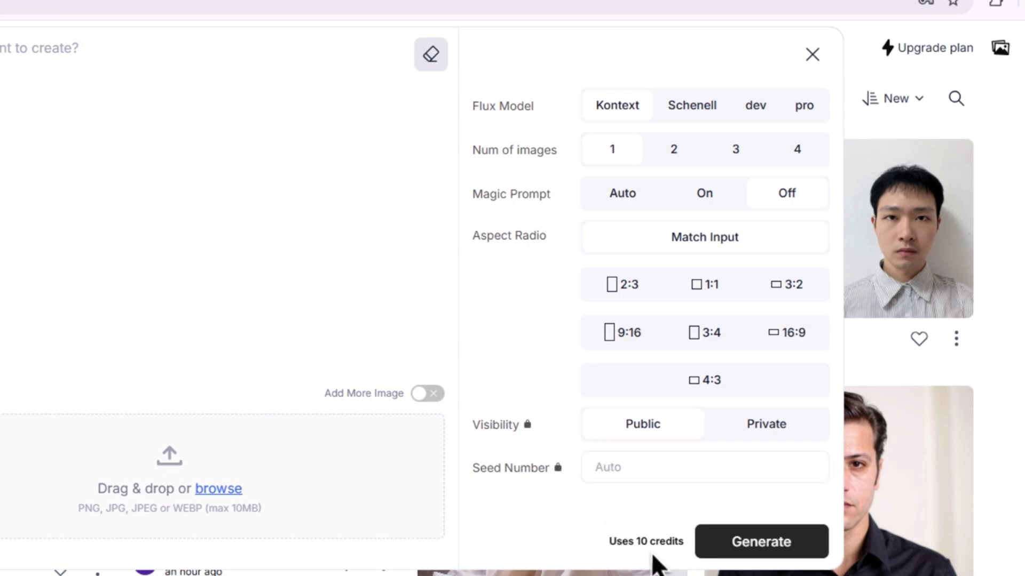
click(685, 108)
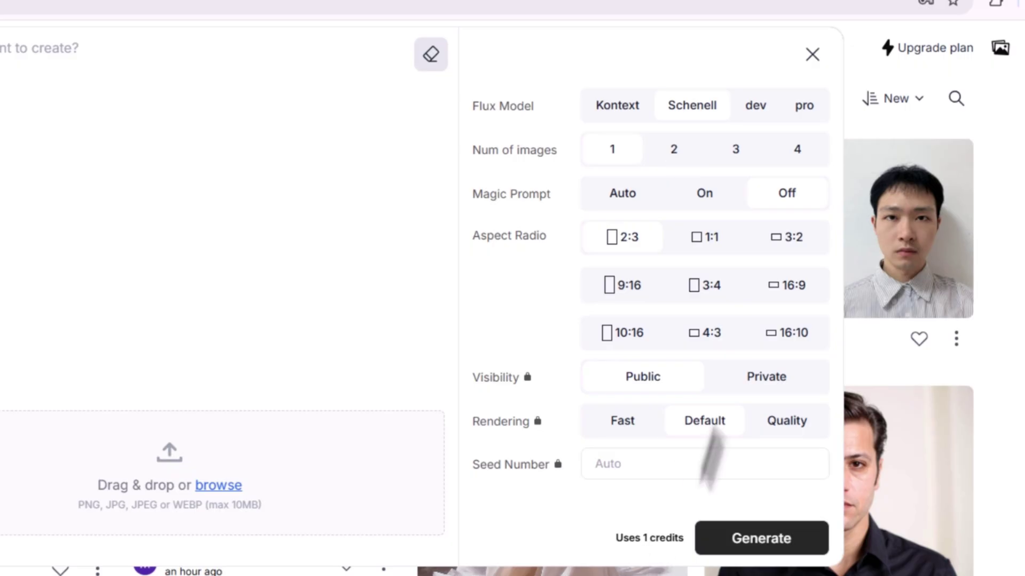
click(752, 115)
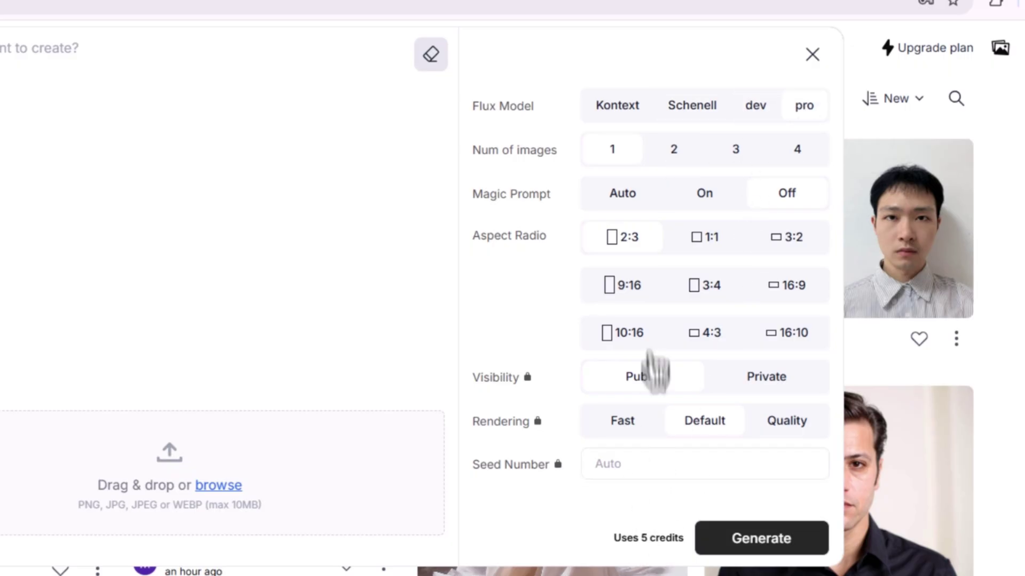
click(630, 110)
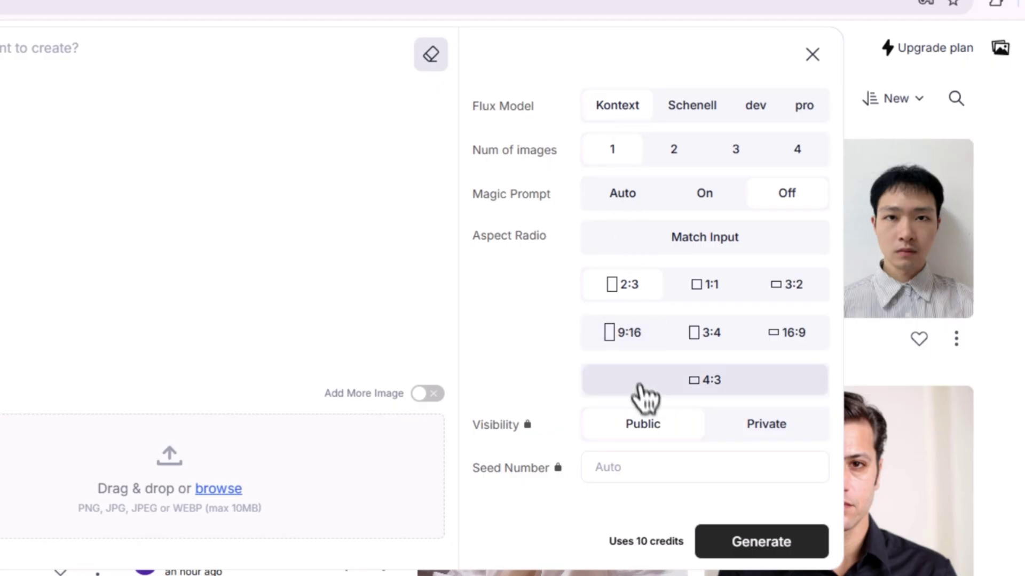
Step: Generate 'create a picture of cat walking on water' and view the result in detail
click(88, 104)
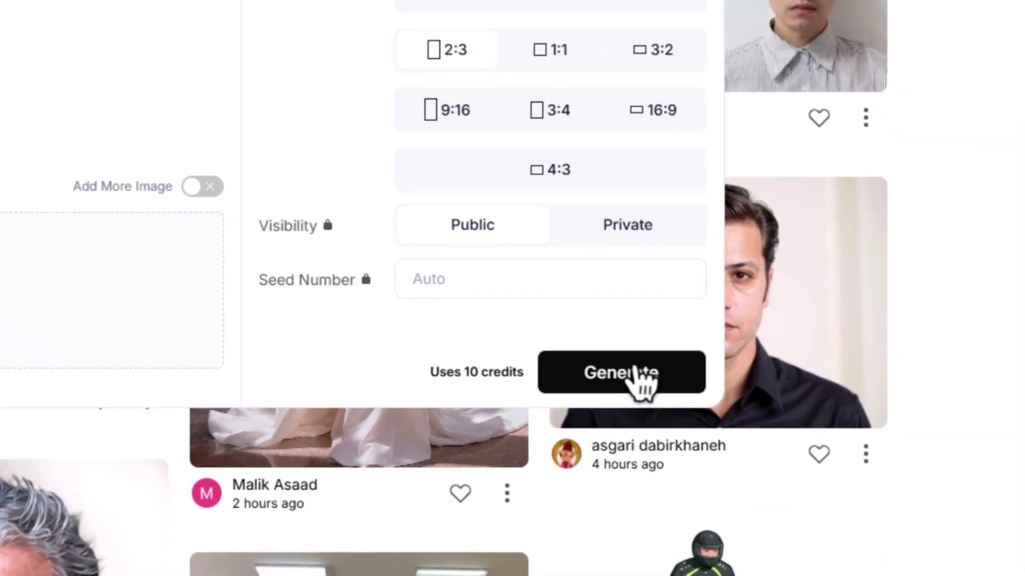
click(872, 507)
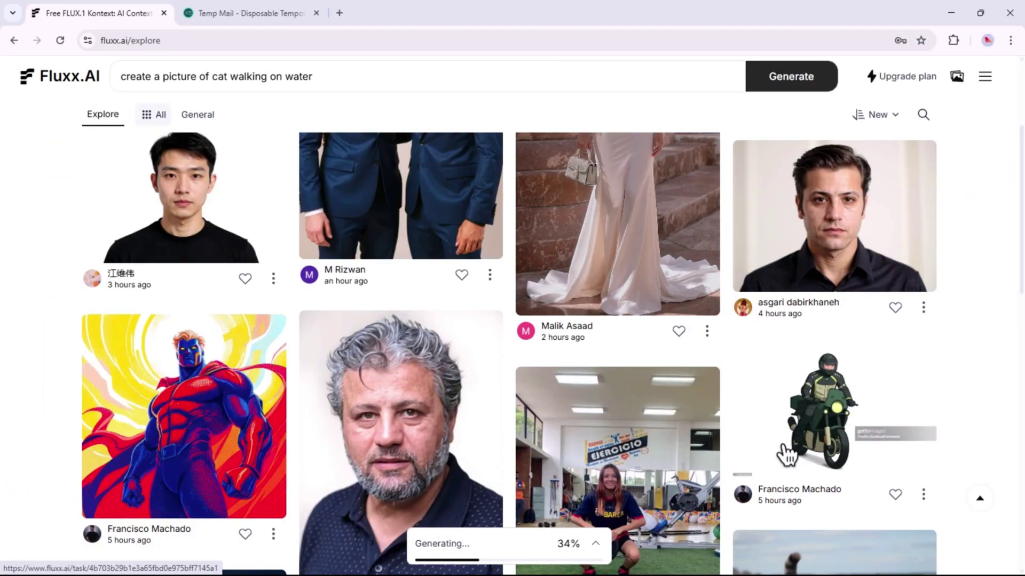
scroll(632, 376, down, 5)
scroll(786, 455, down, 4)
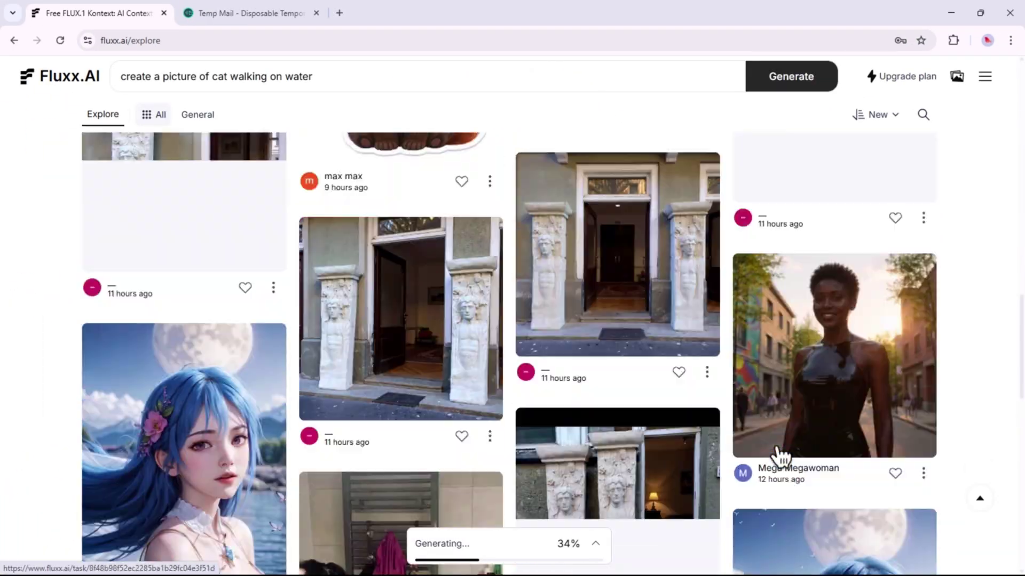
scroll(777, 457, up, 5)
click(567, 545)
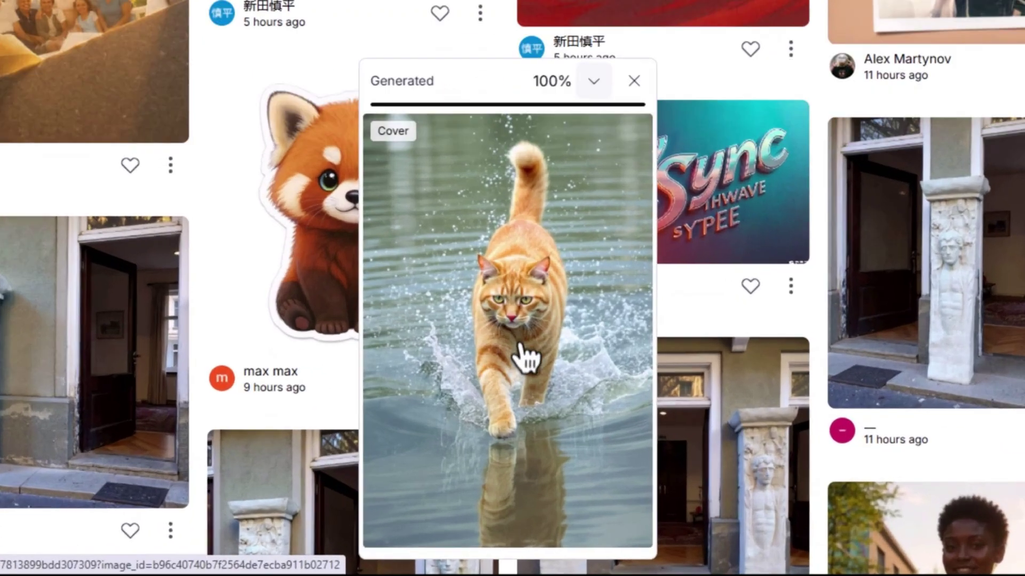
click(515, 422)
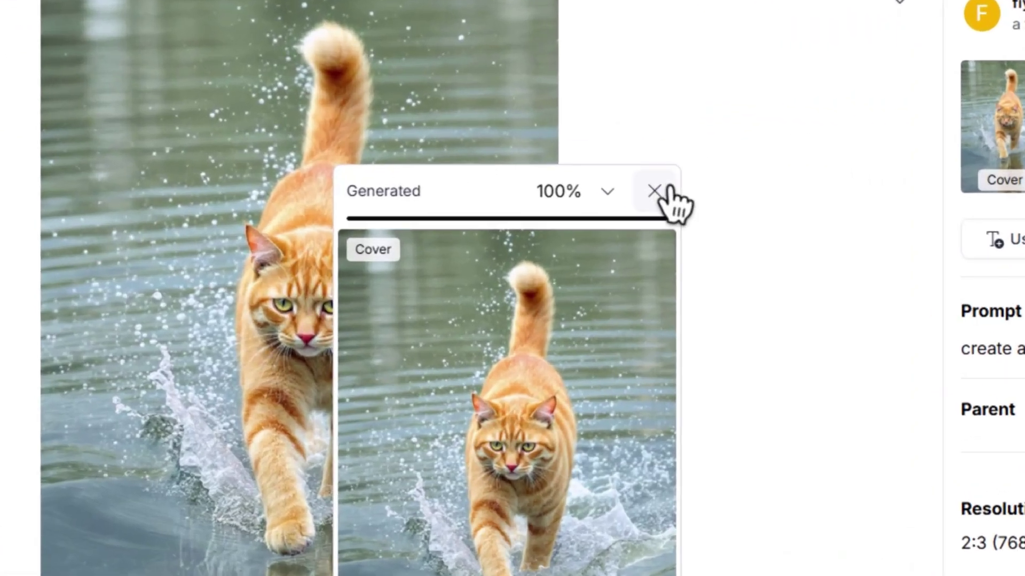
click(654, 2)
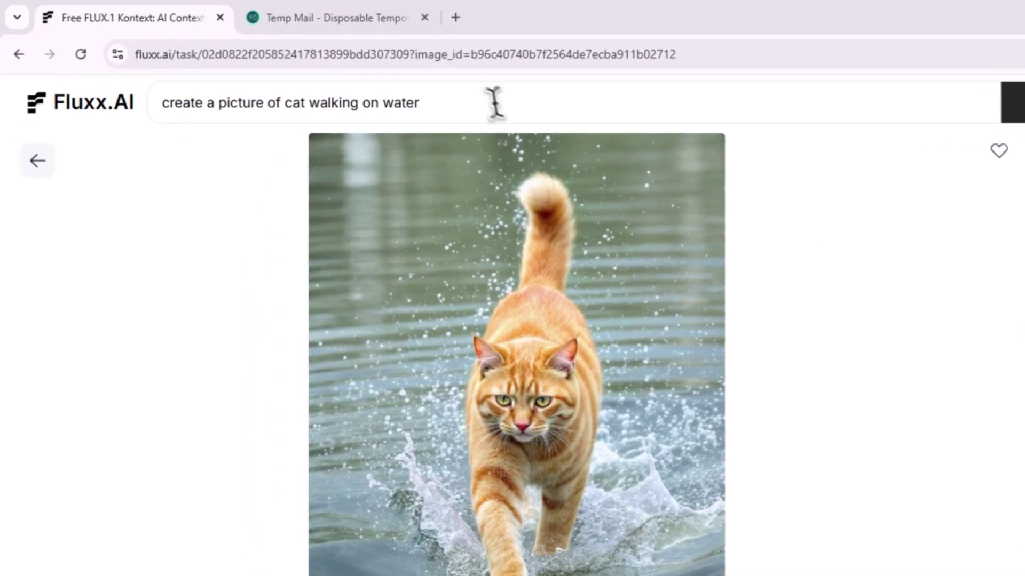
Step: Clear the previous prompt and upload the downloaded park portrait of the woman
click(340, 77)
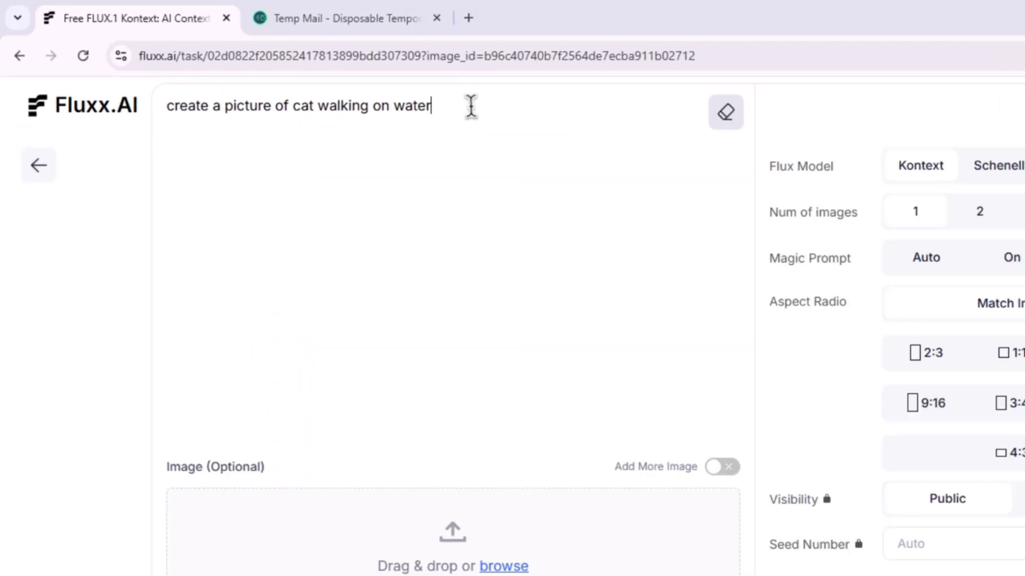
key(ctrl+a)
key(BackSpace)
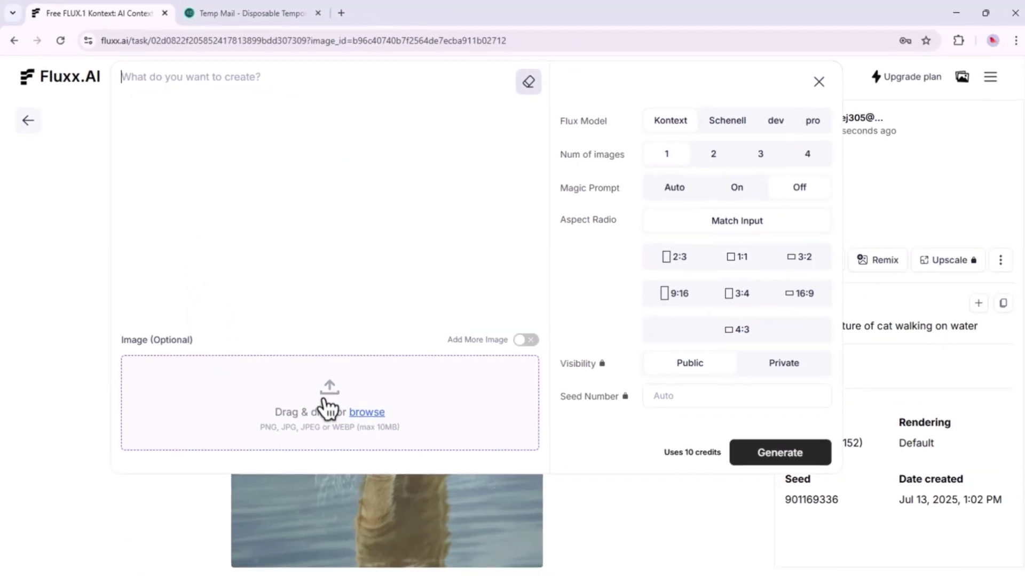
click(326, 408)
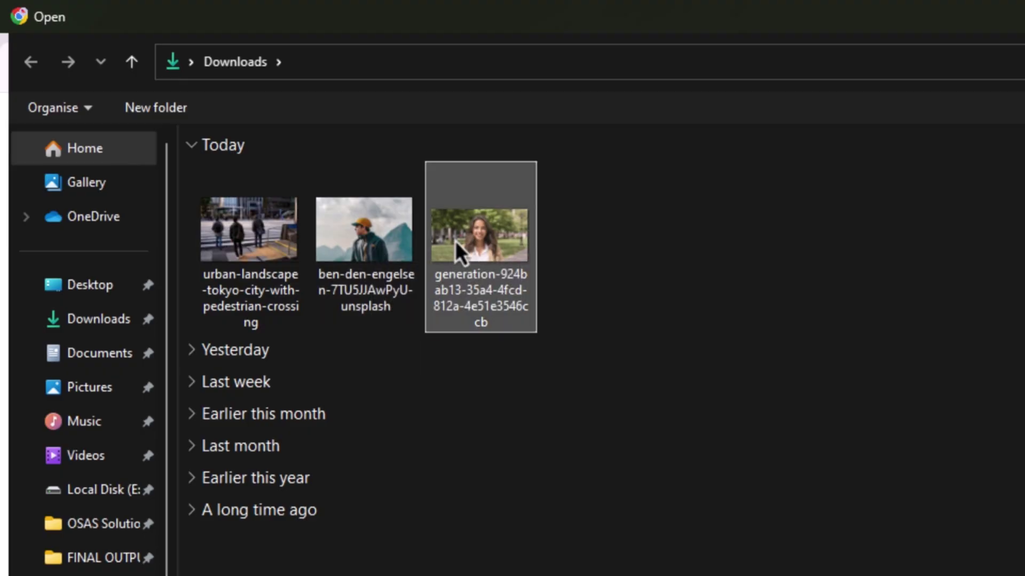
click(459, 252)
click(1024, 575)
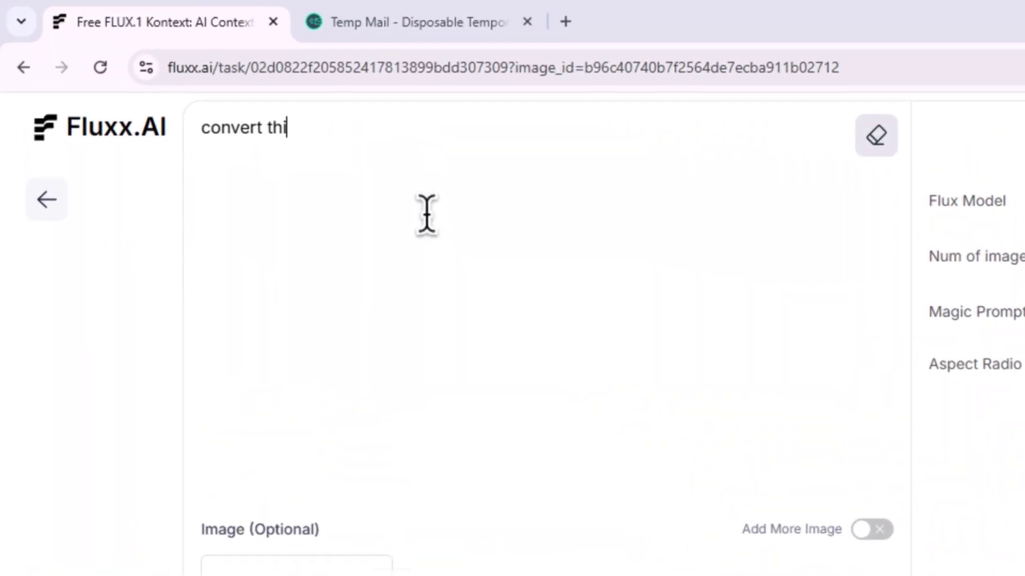
Step: Remix the portrait with 'convert this image to low poly style' and open the result
text(age to)
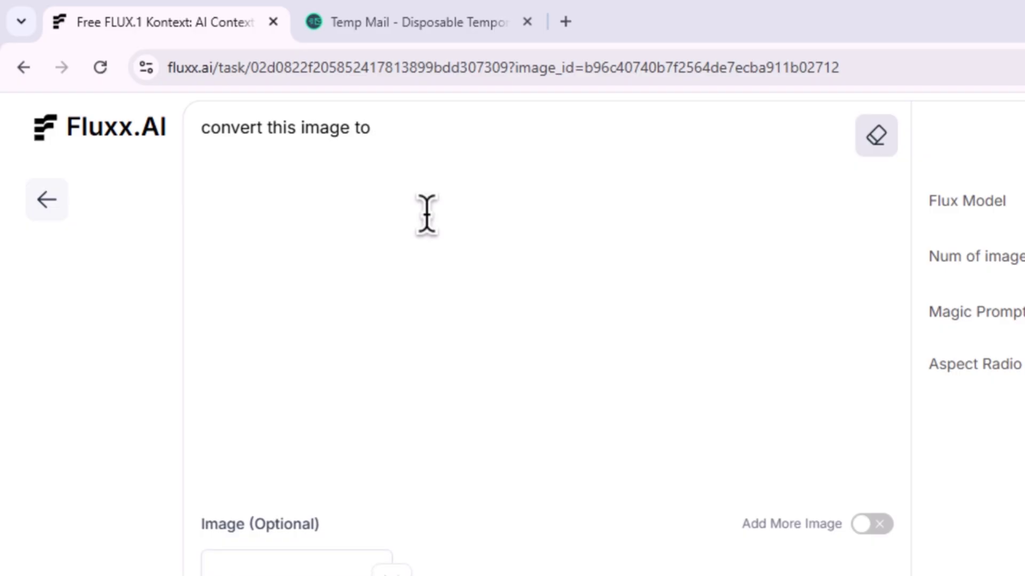
text( low)
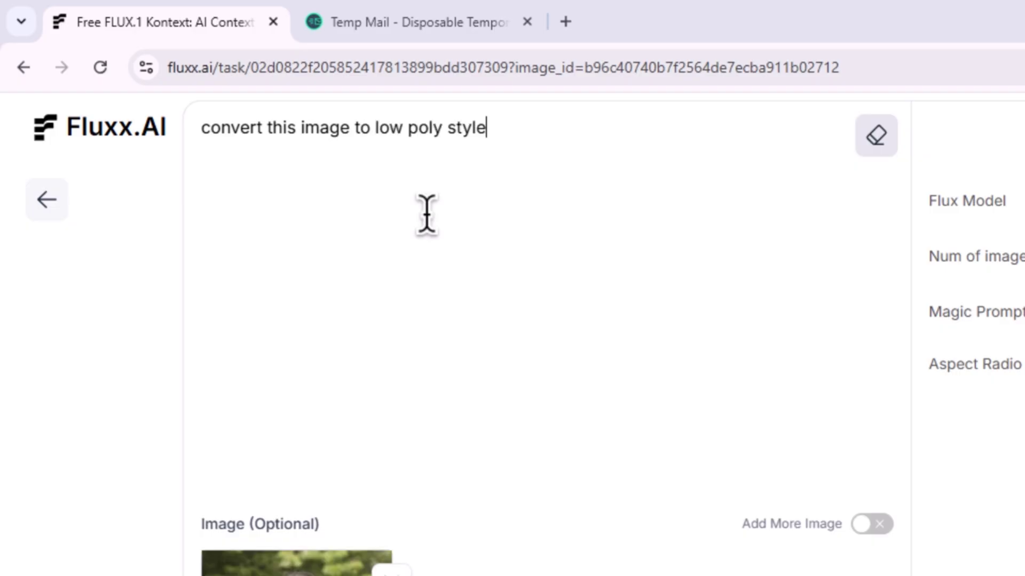
click(571, 376)
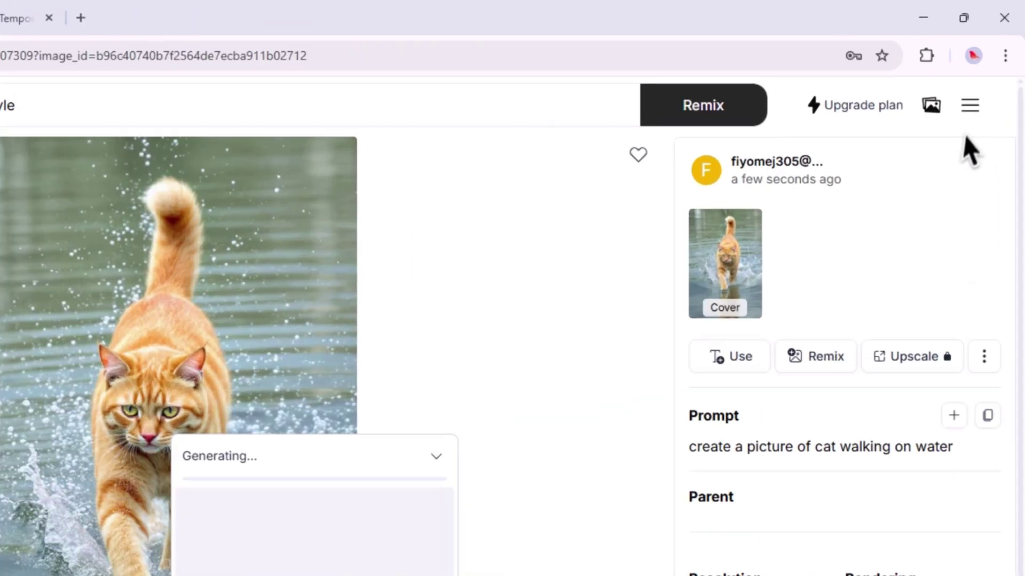
click(985, 76)
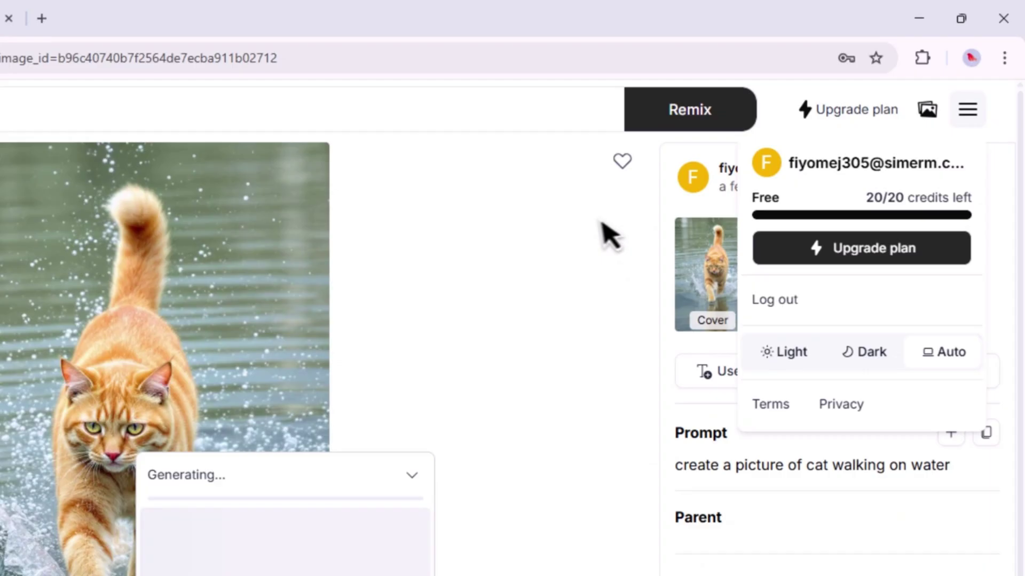
click(512, 293)
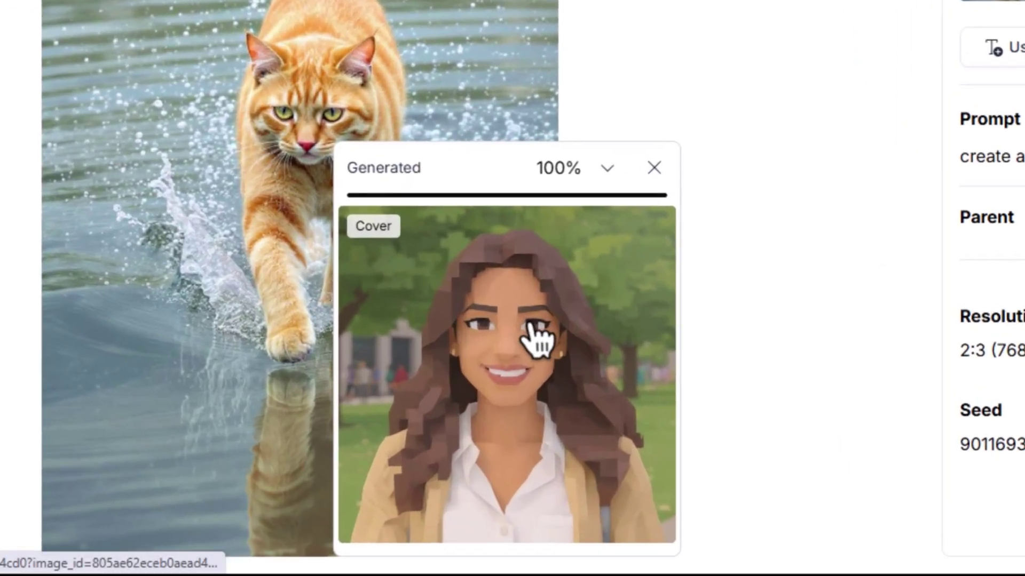
click(526, 388)
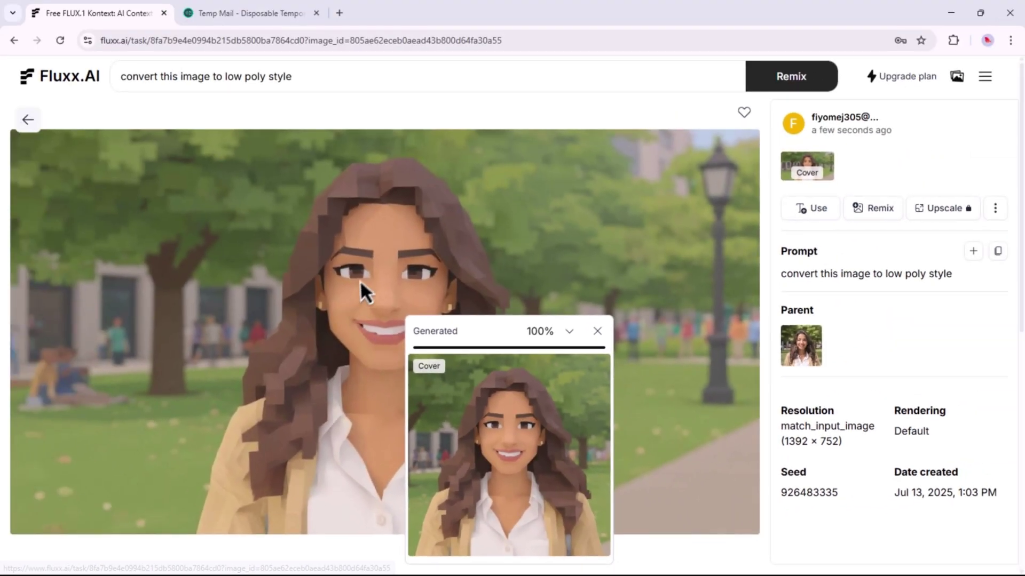
click(570, 333)
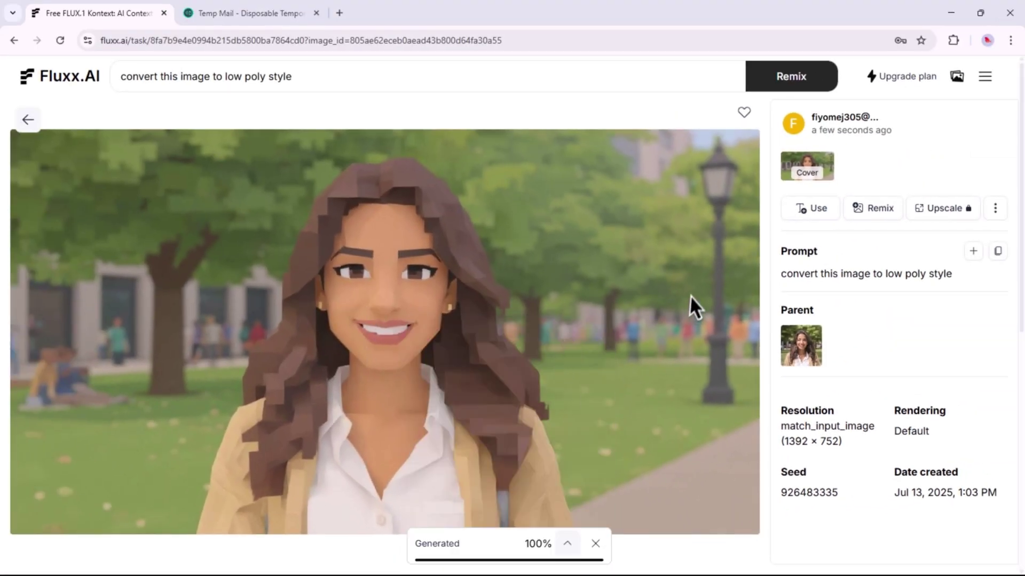